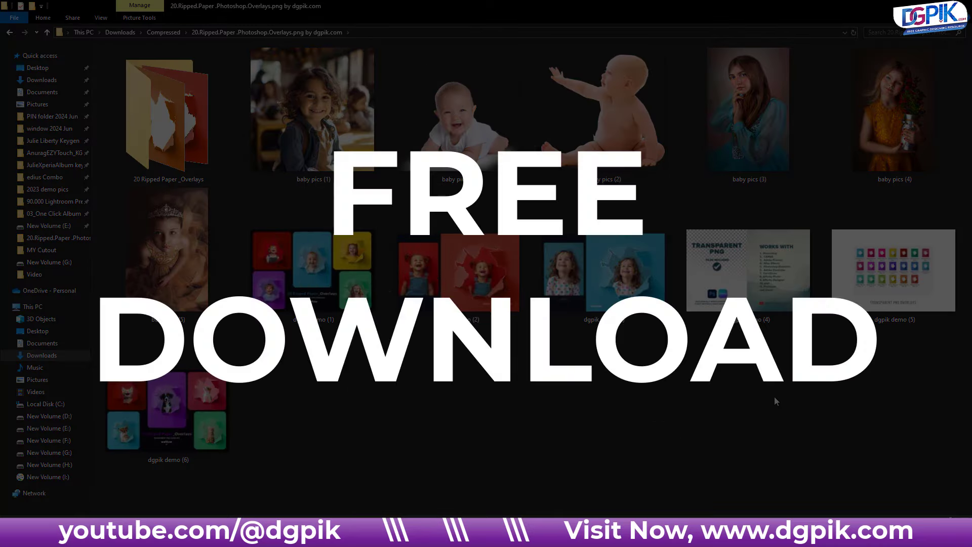
Open the downloaded ripped paper overlay pack, then its '20 Ripped Paper _Overlays' folder.
double_click(195, 115)
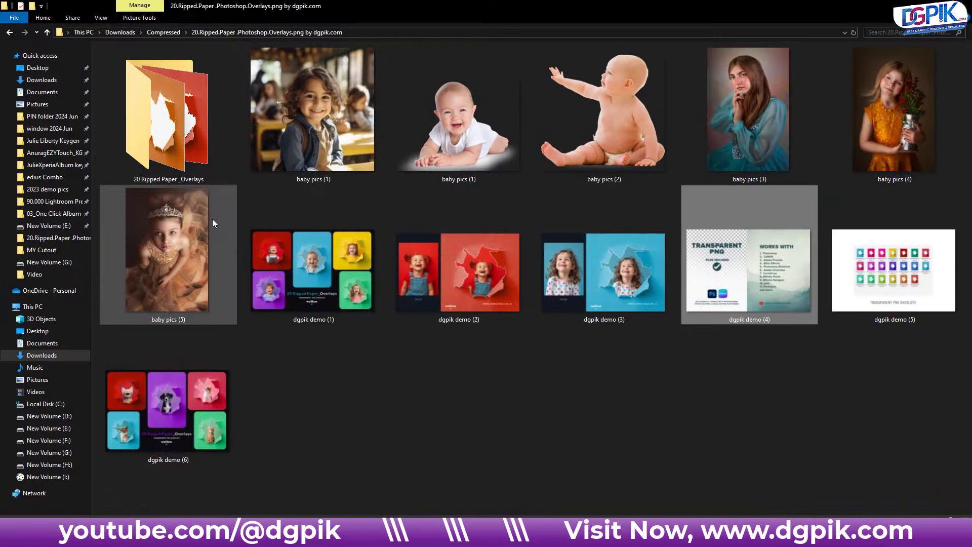
double_click(205, 119)
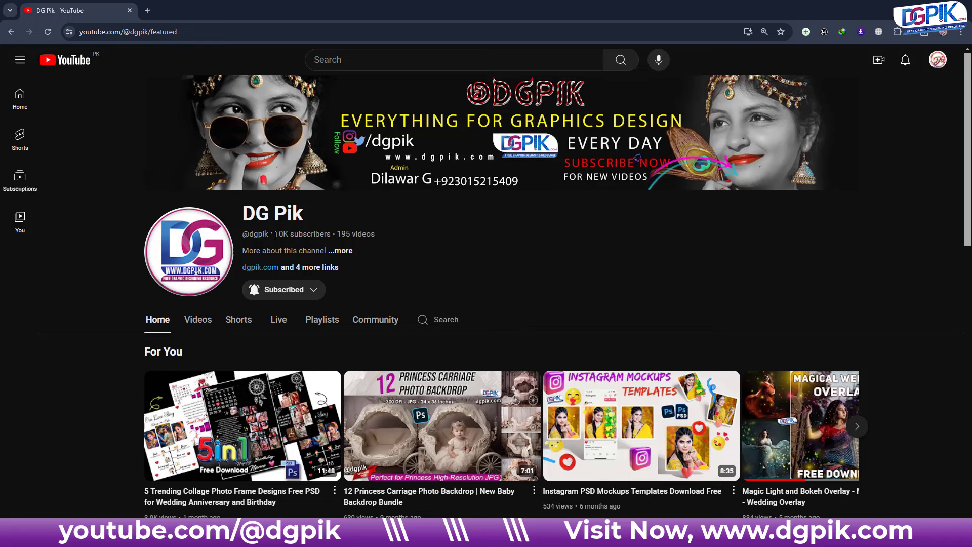
left_click_drag(274, 234, 289, 233)
scroll(381, 333, "down", 5)
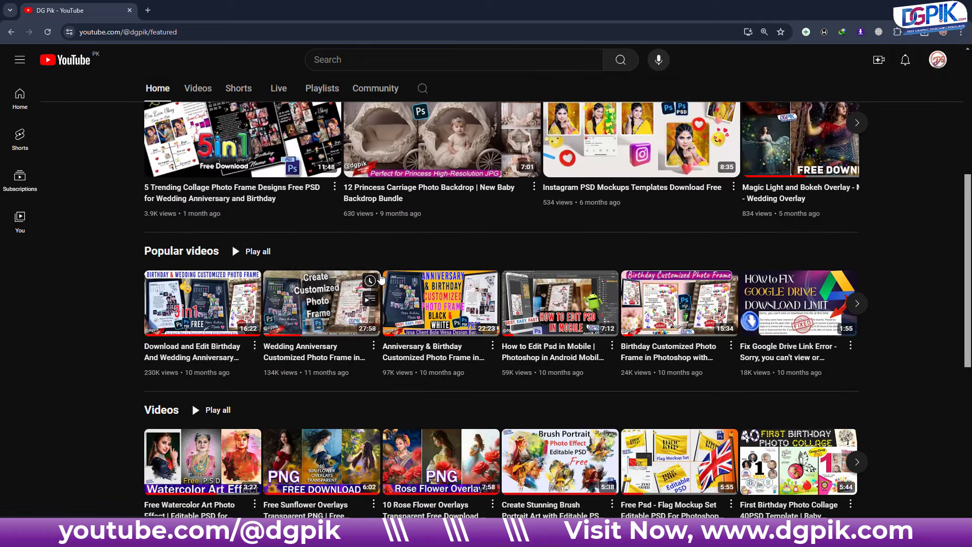
mouse_move(321, 302)
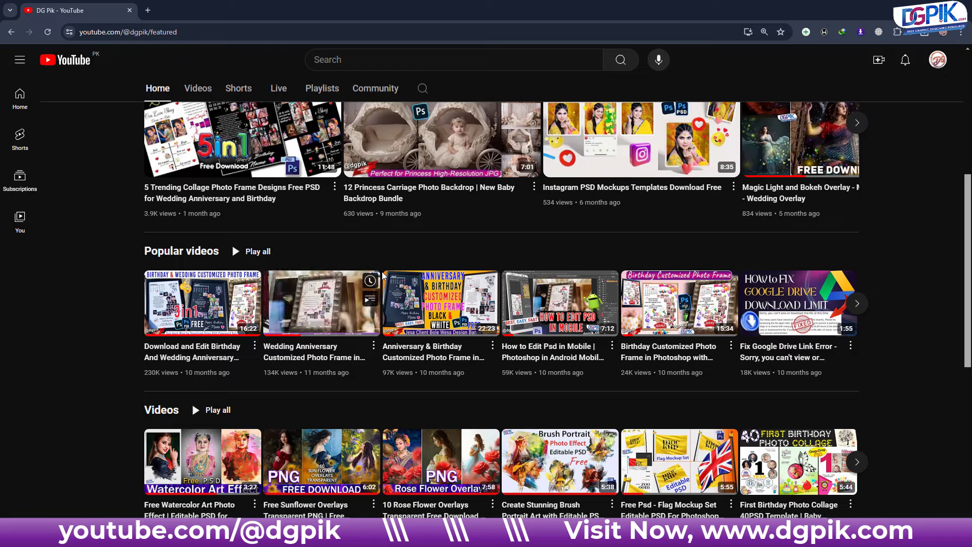
scroll(445, 262, "up", 5)
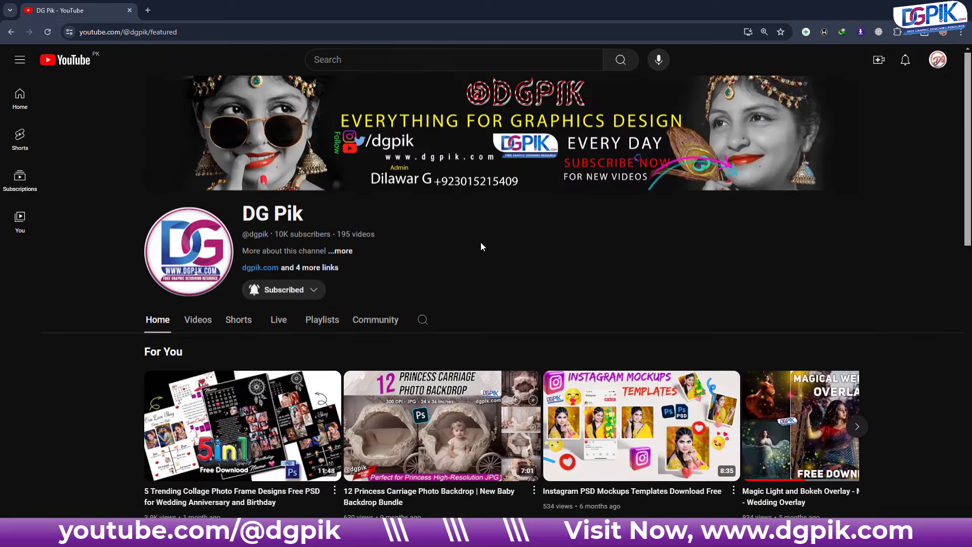
Minimize the browser and leave only the first blue ripped paper overlay (1) selected.
left_click(910, 4)
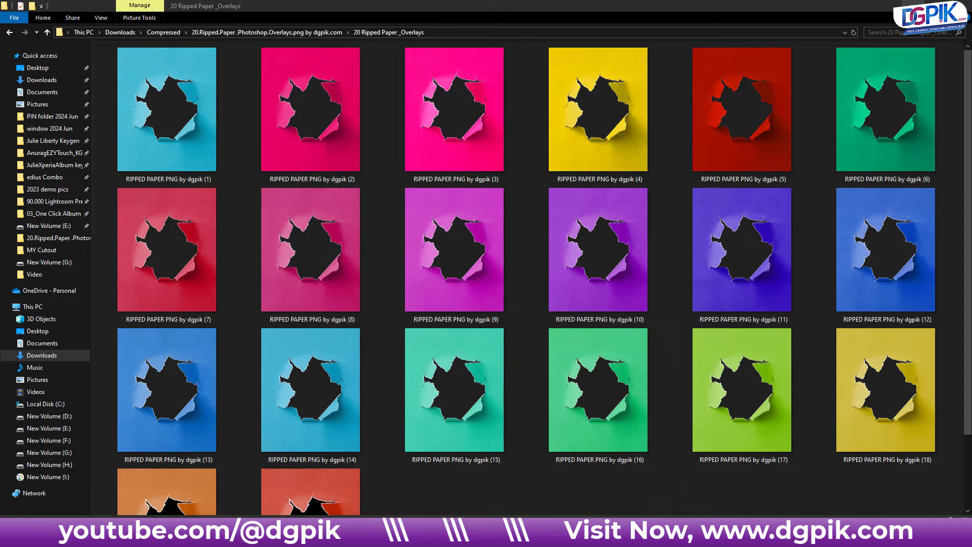
left_click(284, 327)
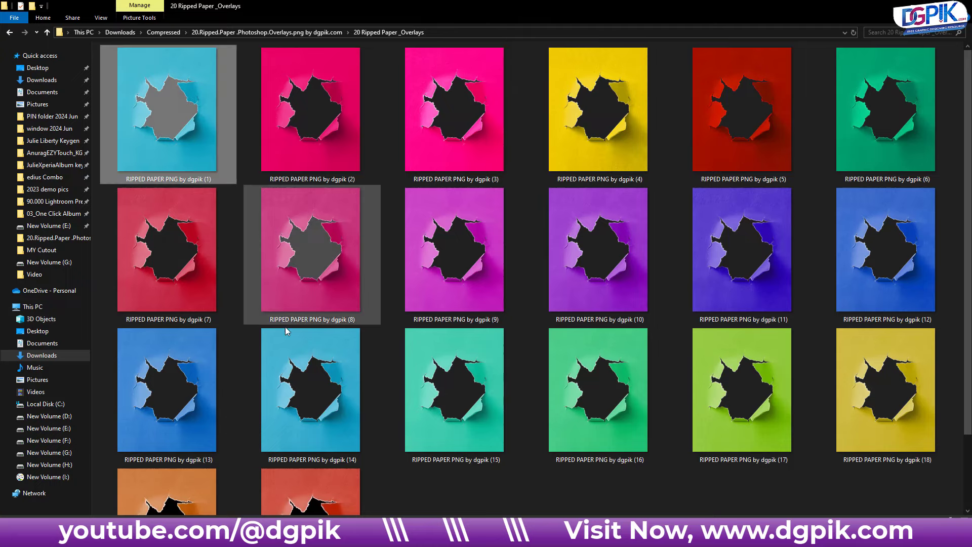
scroll(285, 326, "down", 2)
key("ctrl+a")
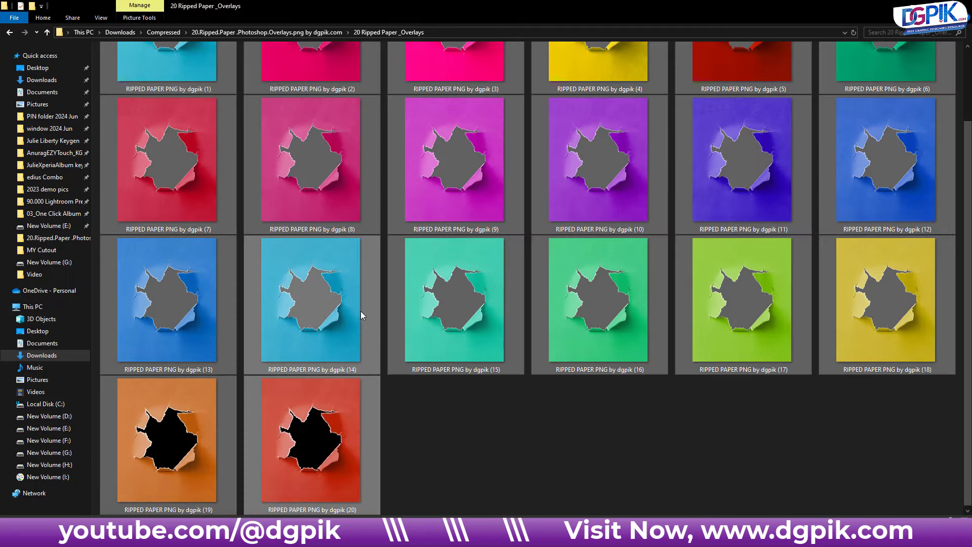
scroll(360, 311, "up", 2)
left_click(198, 148)
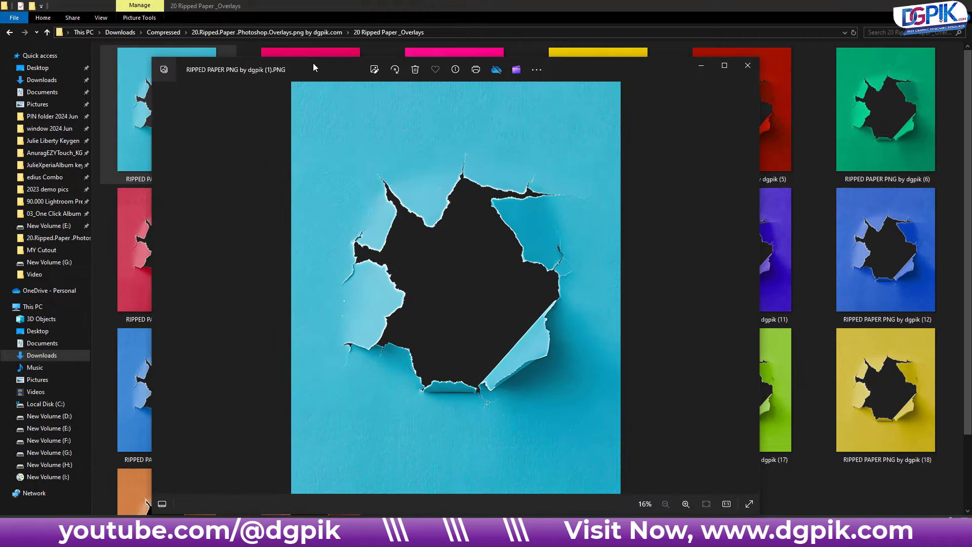
double_click(313, 63)
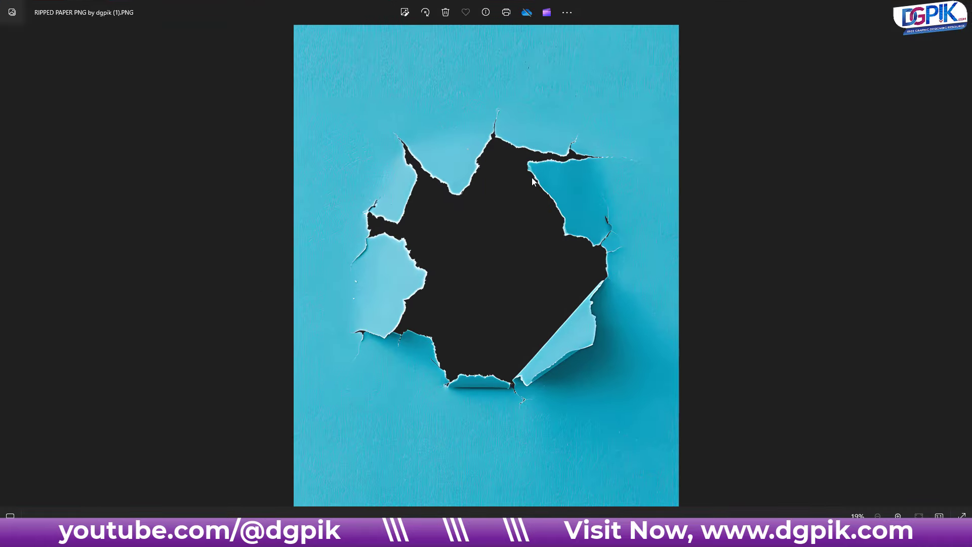
left_click(962, 267)
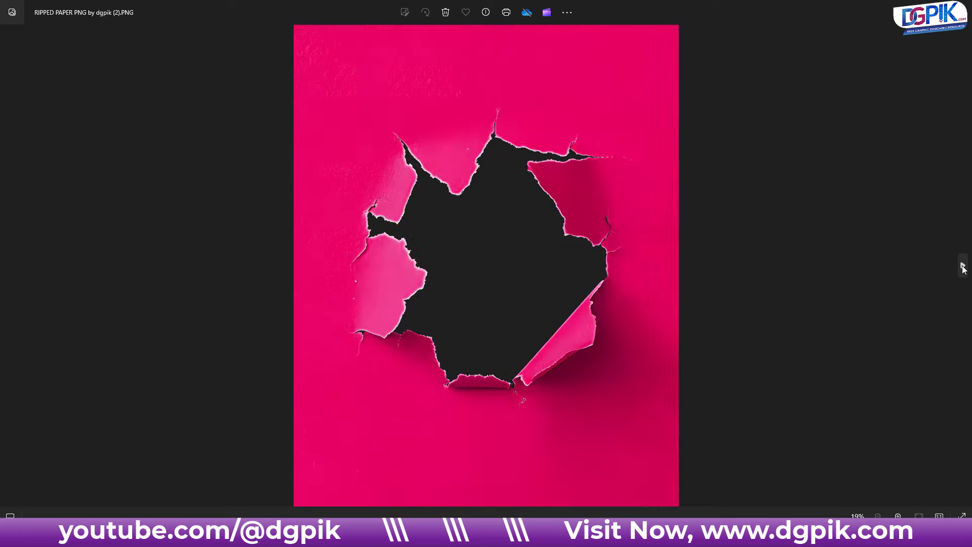
left_click(962, 267)
left_click(963, 267)
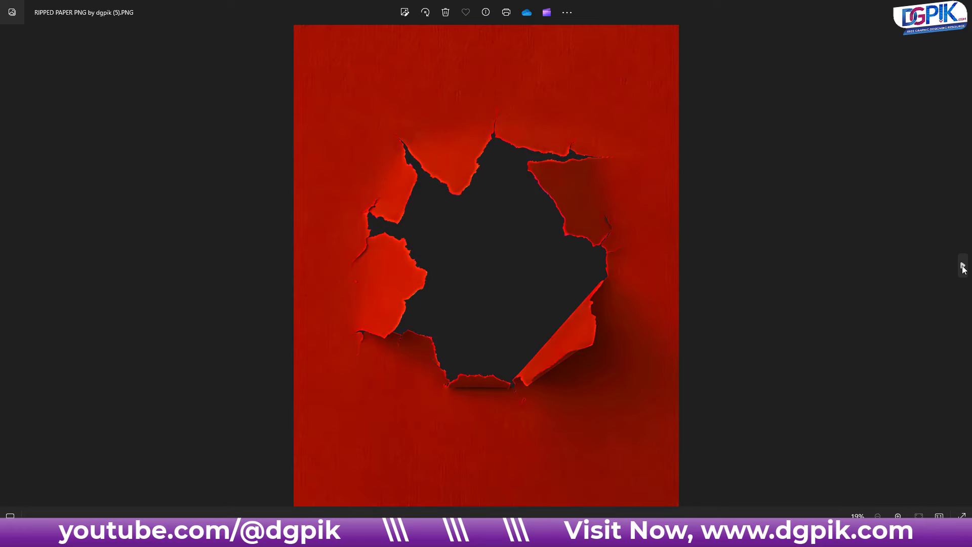
scroll(482, 162, "up", 2)
scroll(494, 159, "up", 2)
scroll(517, 236, "down", 2)
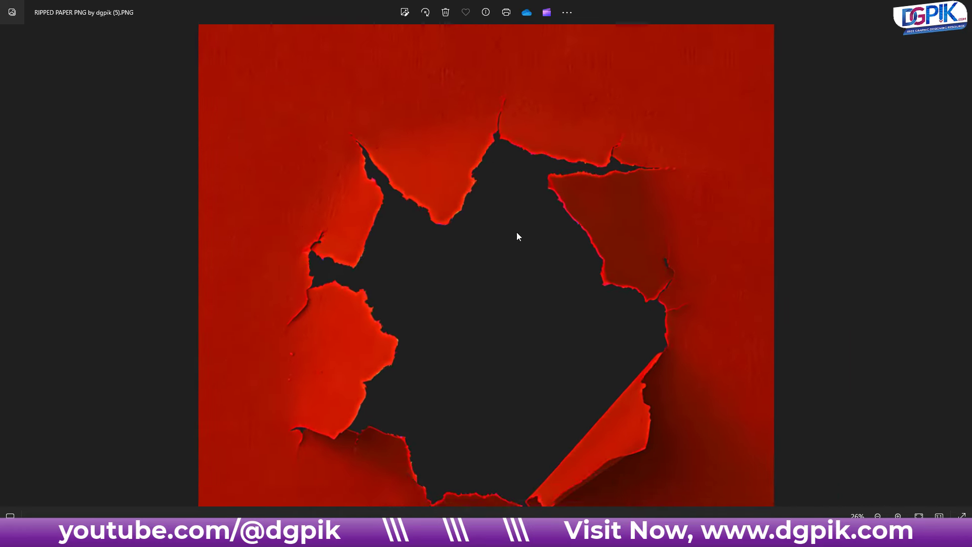
scroll(517, 237, "down", 2)
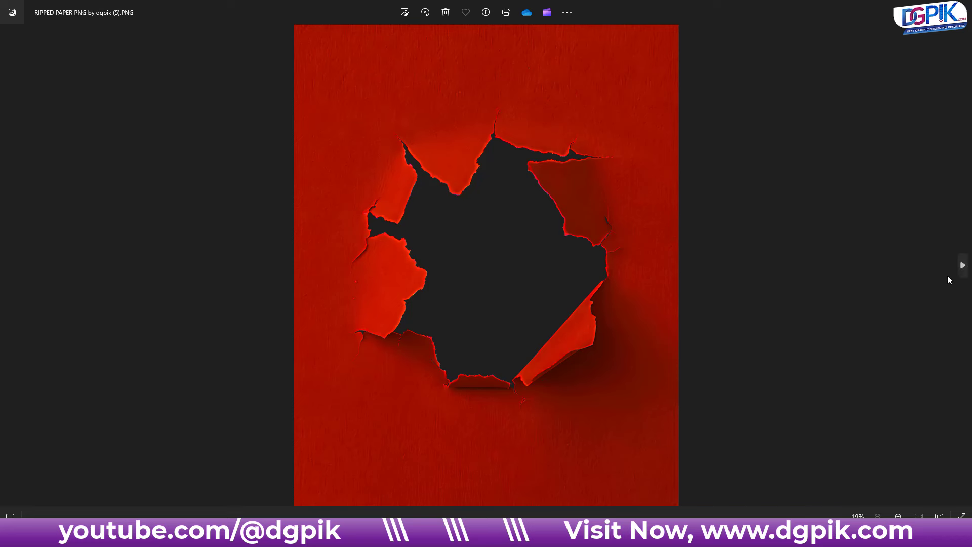
left_click(963, 267)
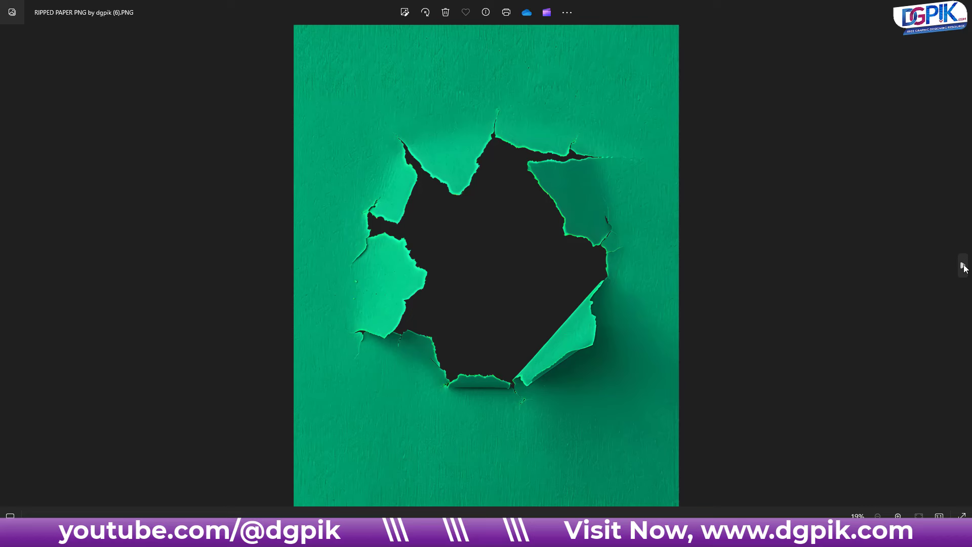
left_click(962, 267)
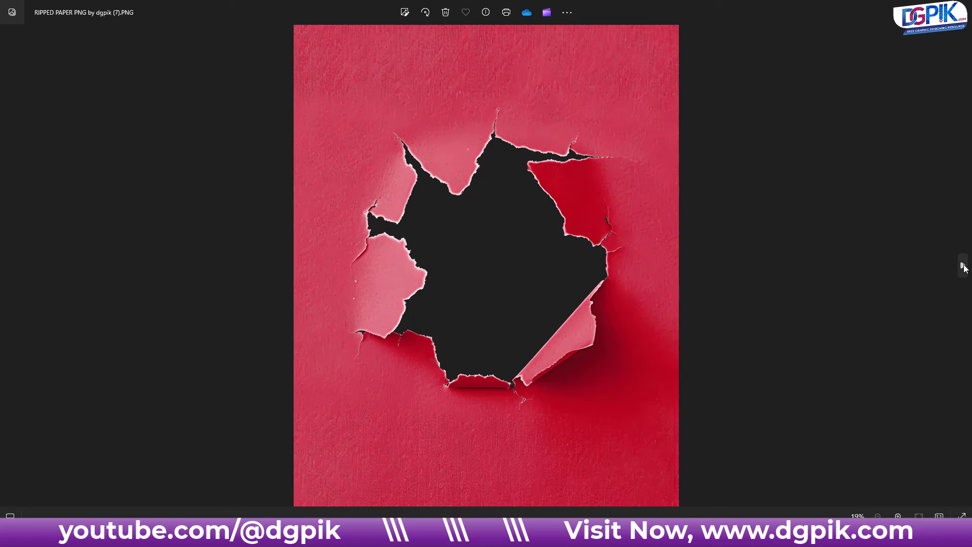
left_click(962, 267)
left_click(962, 266)
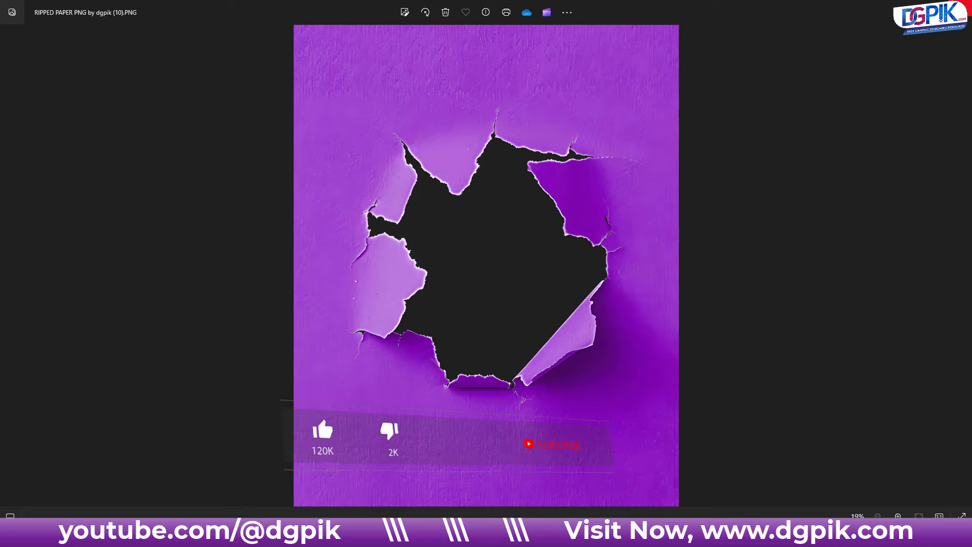
left_click(960, 11)
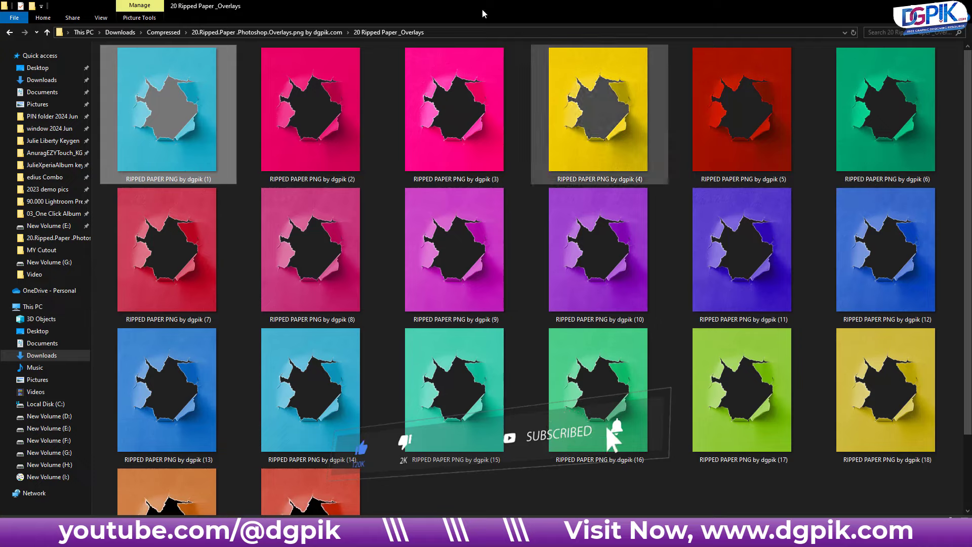
Open baby pics (1) in Photoshop and place blue overlay (1) over it, scaled to fill.
left_click(304, 31)
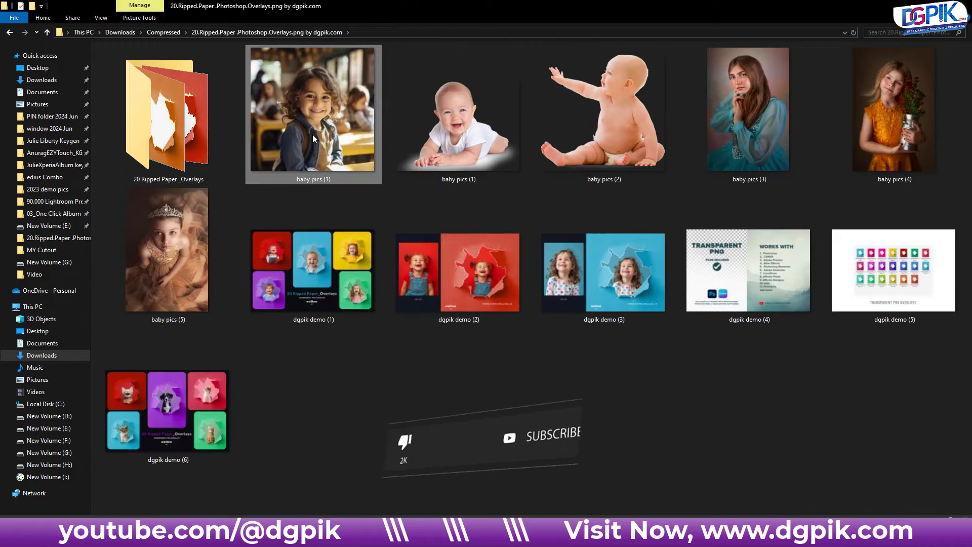
mouse_move(312, 135)
left_mouse_down()
mouse_move(327, 244)
mouse_move(354, 73)
left_mouse_up()
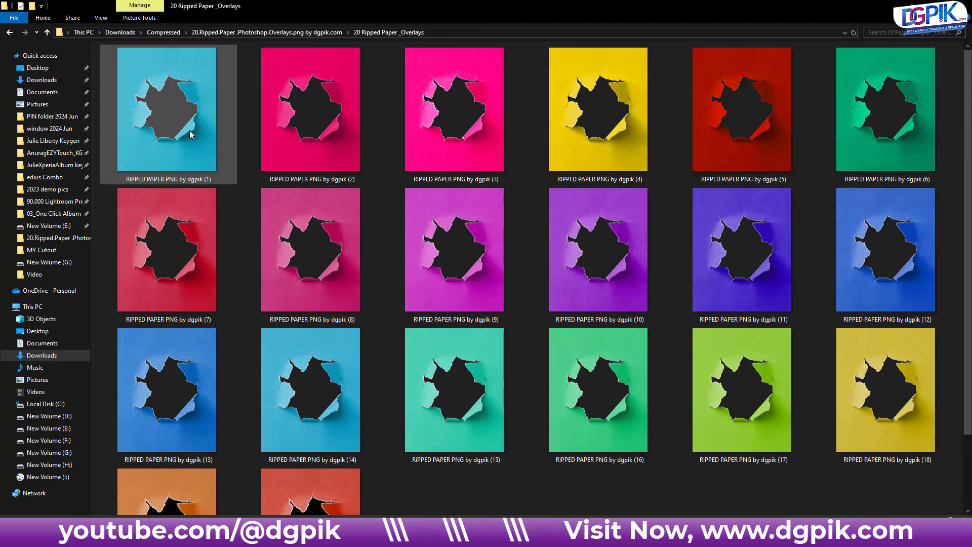
mouse_move(189, 130)
left_mouse_down()
mouse_move(284, 507)
mouse_move(390, 277)
left_mouse_up()
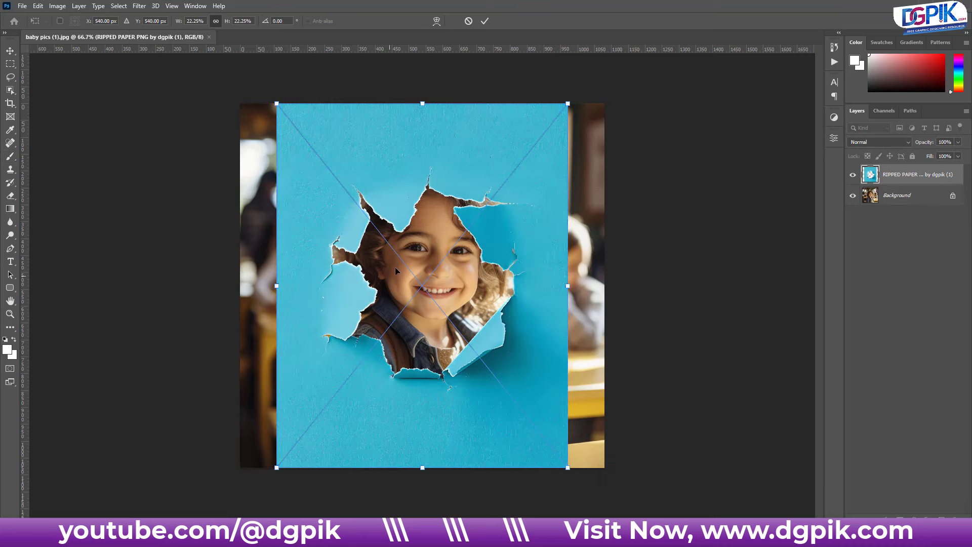
key("Return")
key("b")
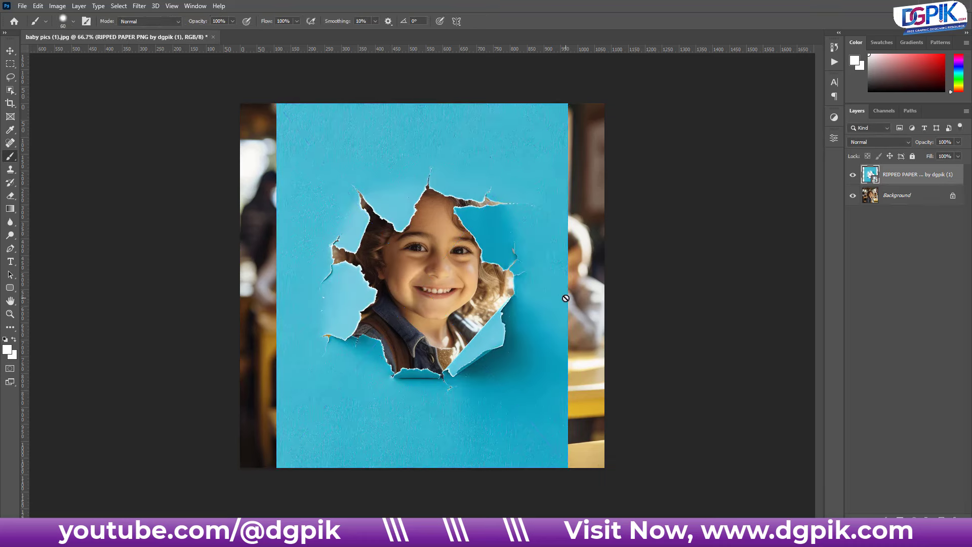
left_click(10, 51)
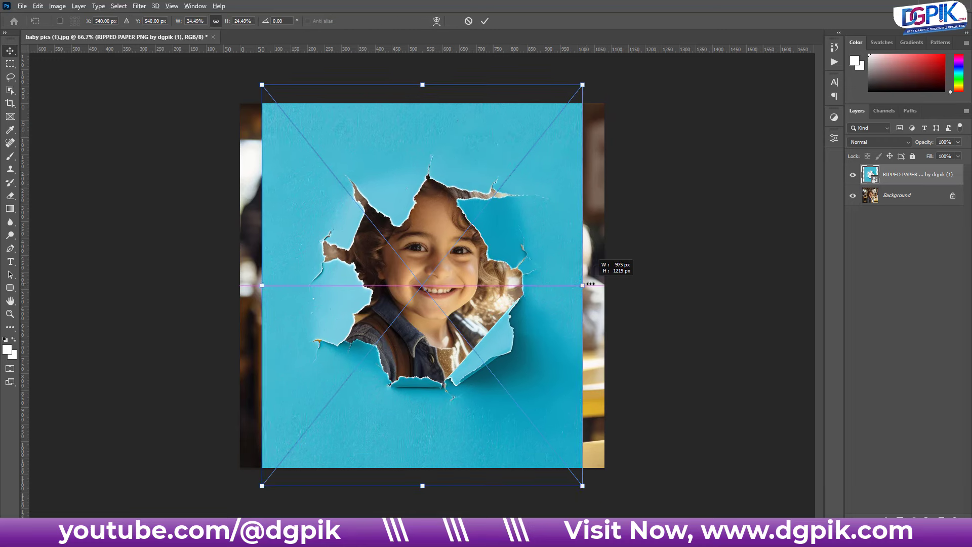
left_click_drag(567, 286, 606, 281)
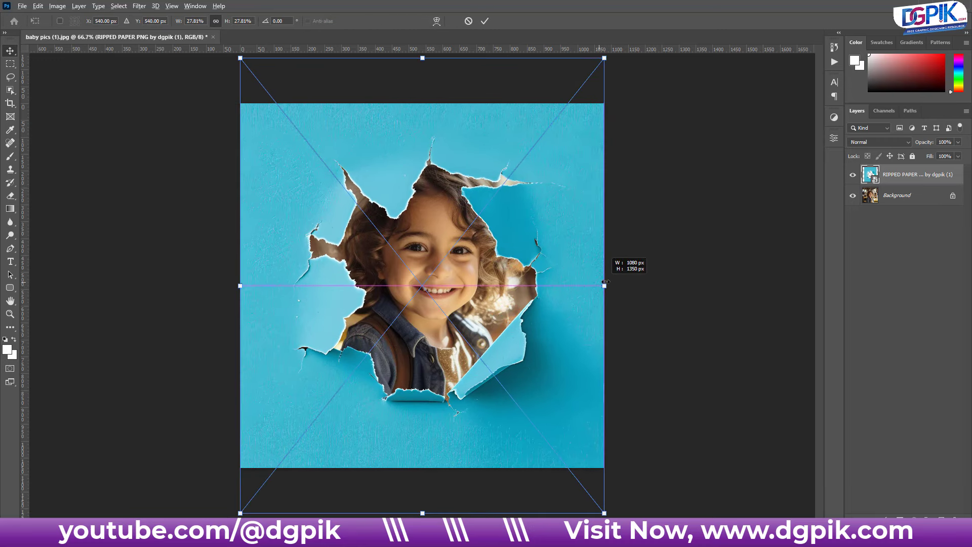
left_click(484, 22)
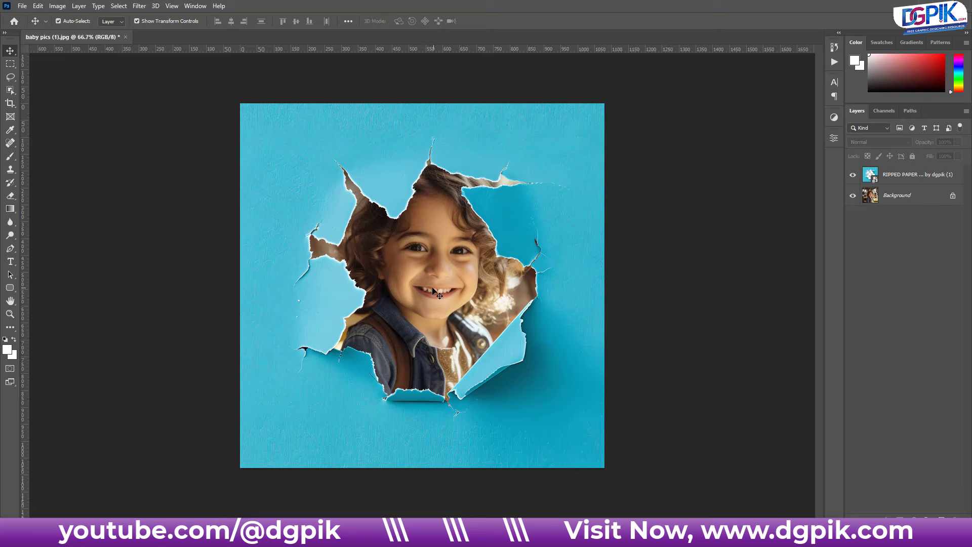
Convert the child photo to Layer 0, shrink it to 76.39% and nudge it upward.
double_click(896, 197)
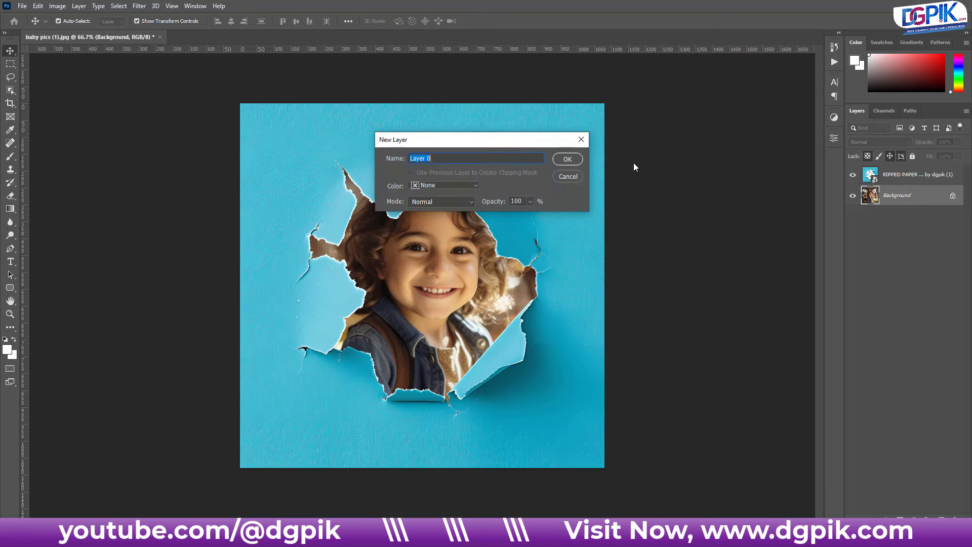
left_click(567, 160)
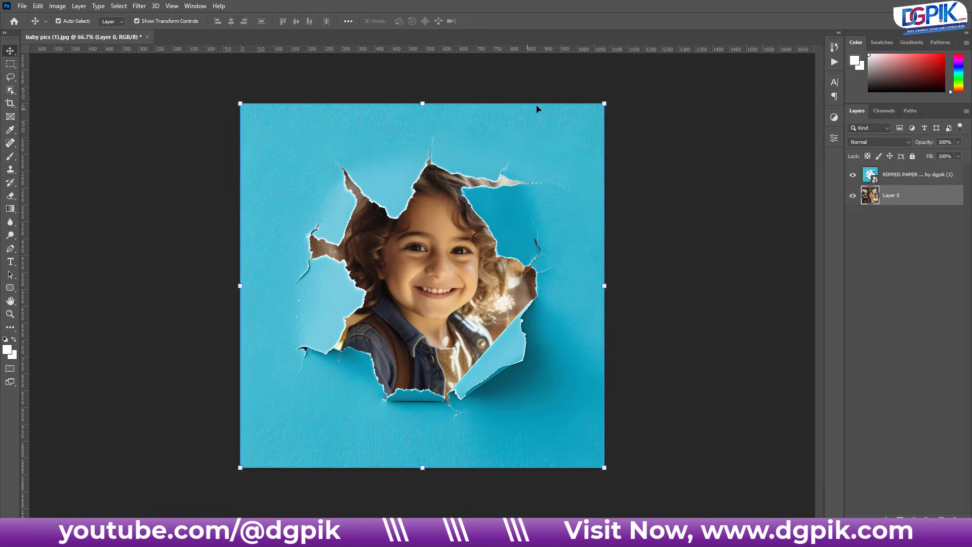
left_click_drag(606, 102, 550, 131)
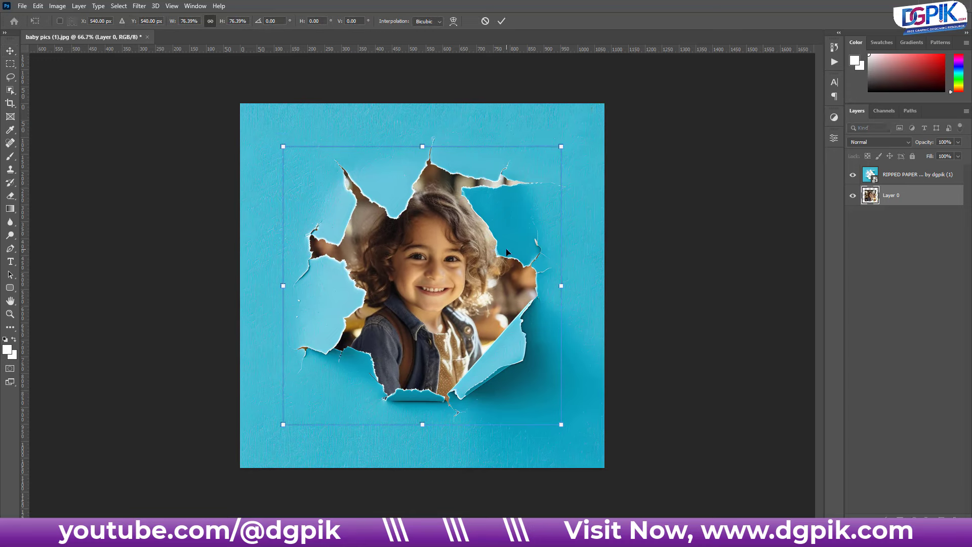
left_click_drag(508, 252, 508, 241)
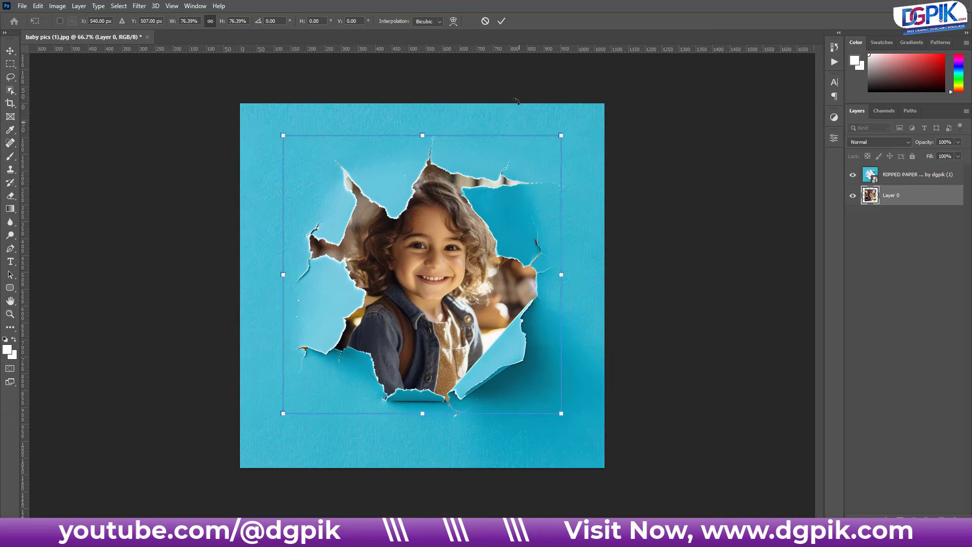
left_click(501, 21)
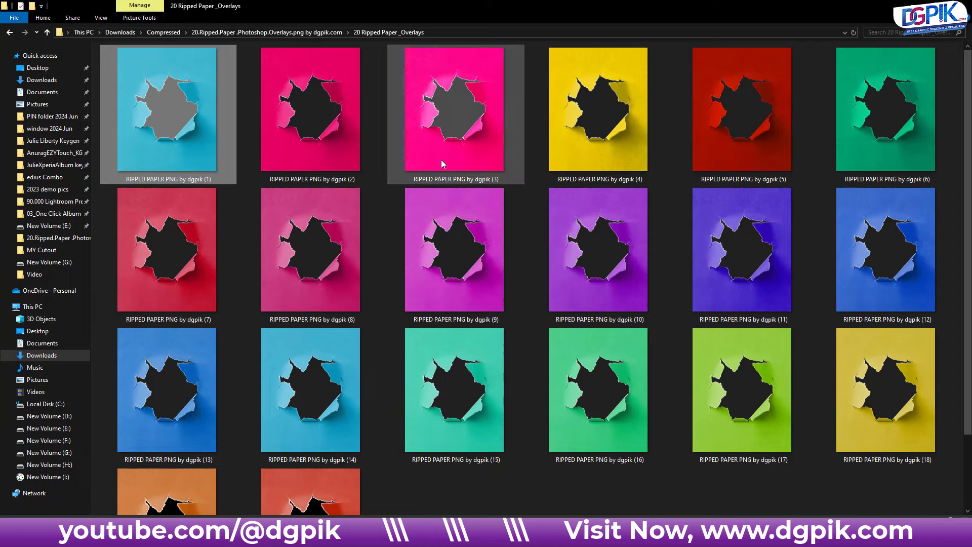
Open the yellow RIPPED PAPER PNG (4) overlay as a new Photoshop document.
left_click(441, 160)
mouse_move(573, 153)
left_mouse_down()
mouse_move(306, 71)
mouse_move(311, 36)
left_mouse_up()
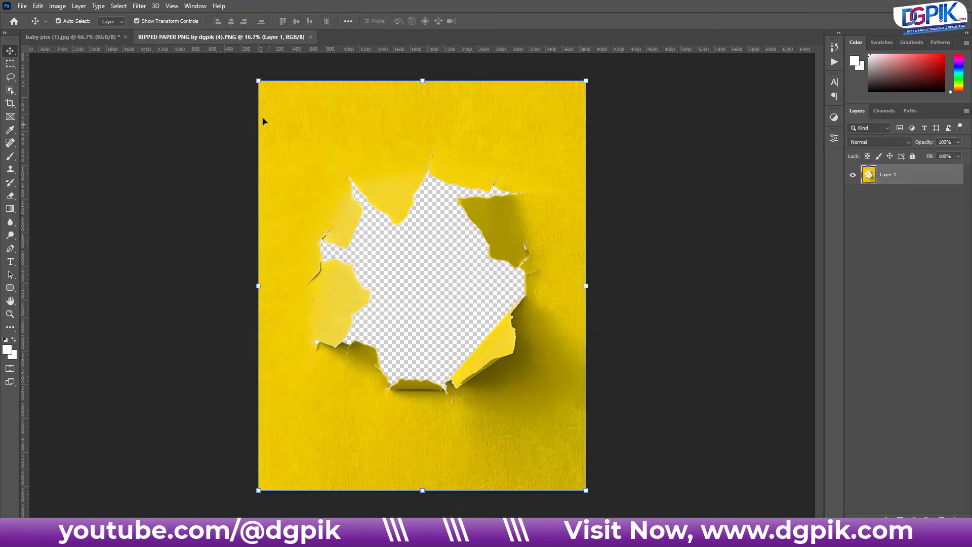
left_click(117, 38)
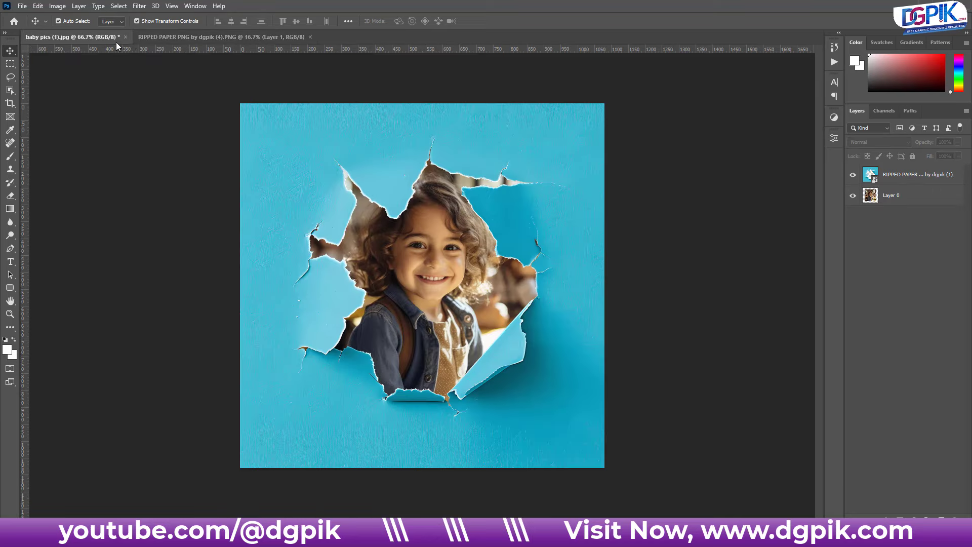
left_click(176, 39)
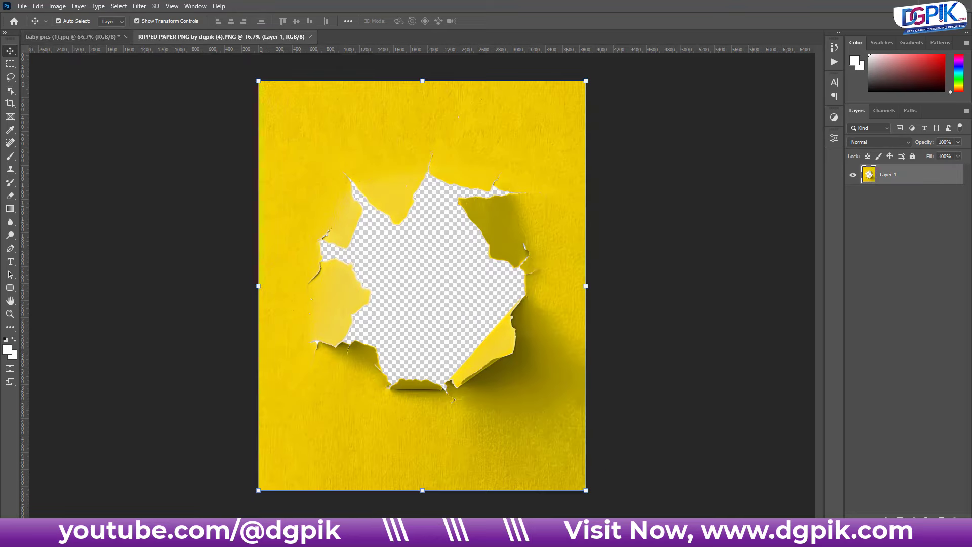
key("alt+Tab")
Place baby pics (2) at about 414% and move its layer below the yellow torn paper.
left_click(302, 33)
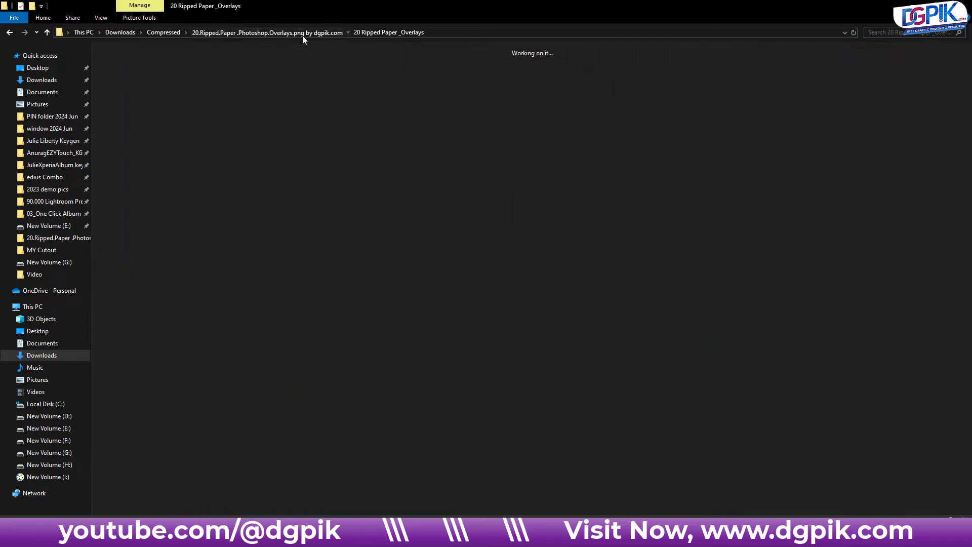
mouse_move(611, 124)
left_mouse_down()
mouse_move(280, 506)
mouse_move(369, 263)
left_mouse_up()
left_click_drag(448, 260, 544, 196)
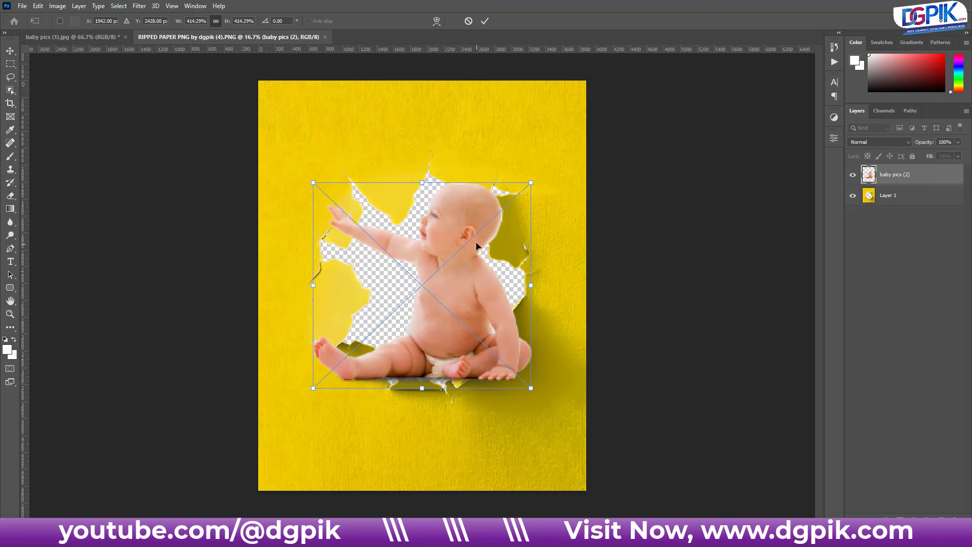
left_click_drag(476, 245, 469, 244)
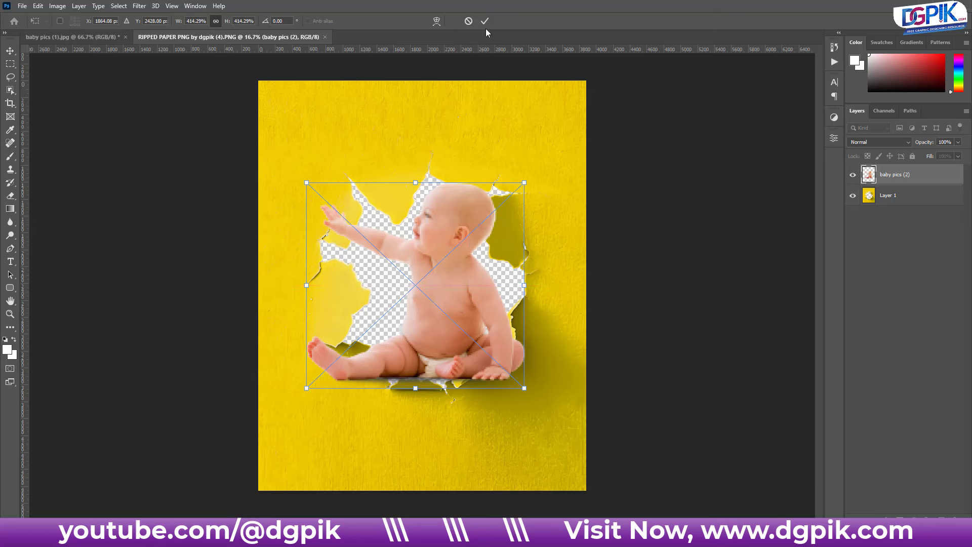
left_click(484, 20)
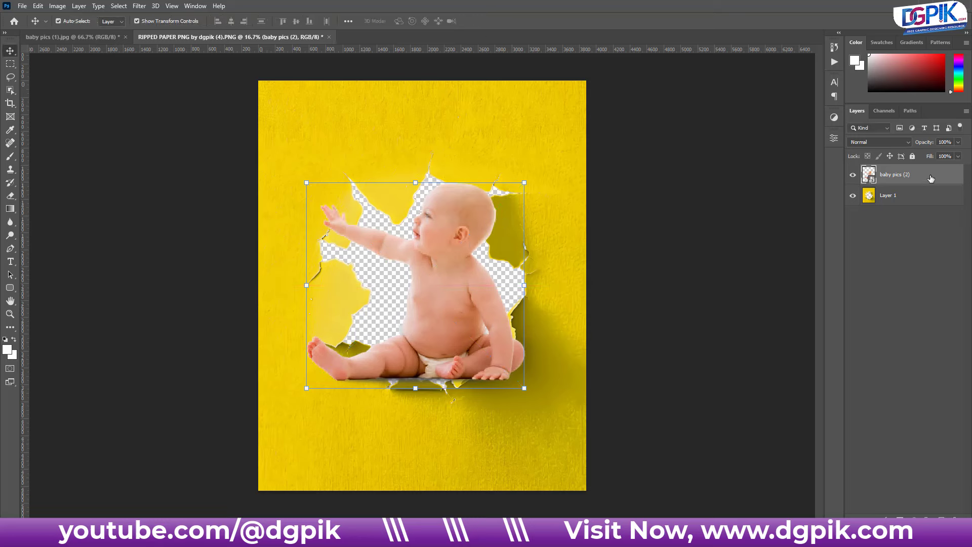
left_click_drag(926, 215, 916, 203)
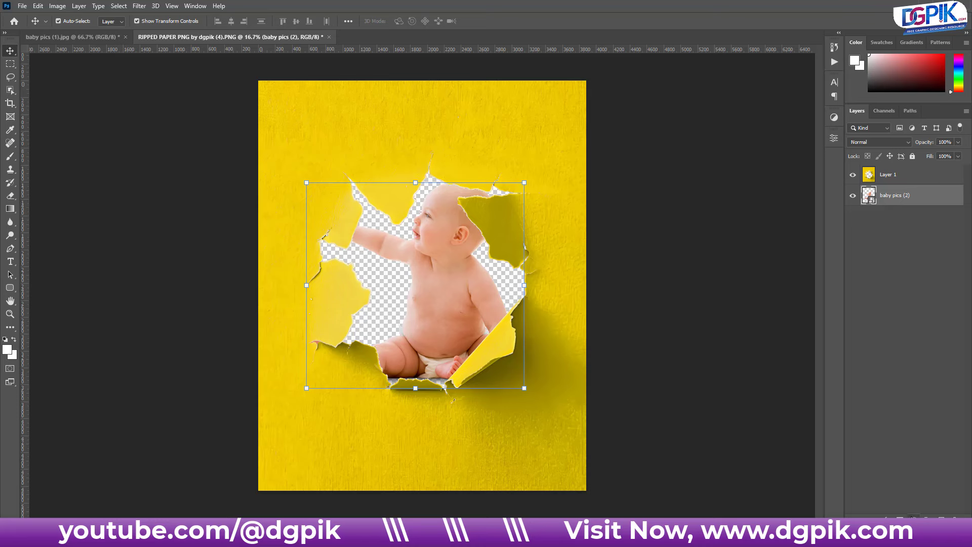
Add a red Solid Color fill layer beneath the baby layer.
left_click(914, 518)
left_click(913, 339)
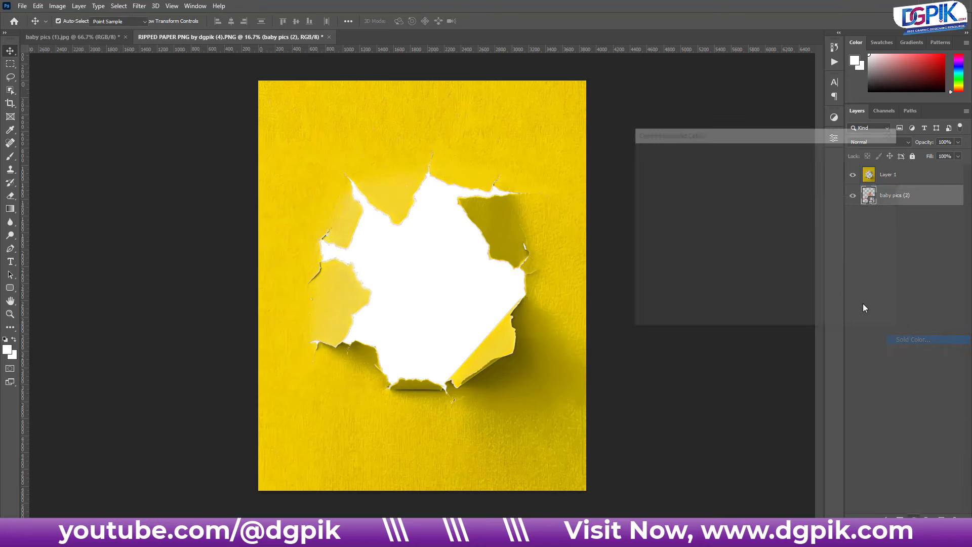
left_click_drag(750, 174, 792, 149)
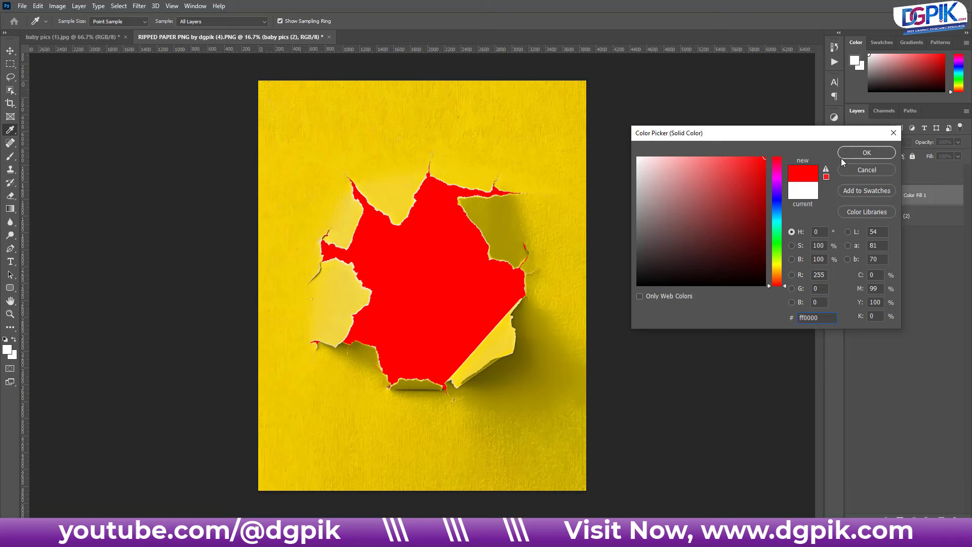
left_click(861, 154)
key("ctrl+[")
key("v")
Shrink the baby slightly and nudge it to the right.
left_click(445, 256)
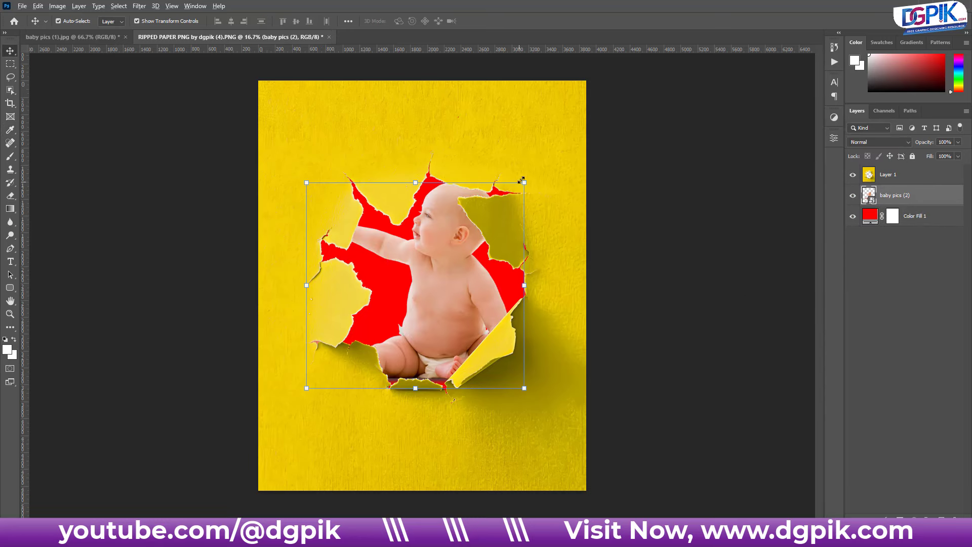
left_click_drag(526, 180, 478, 226)
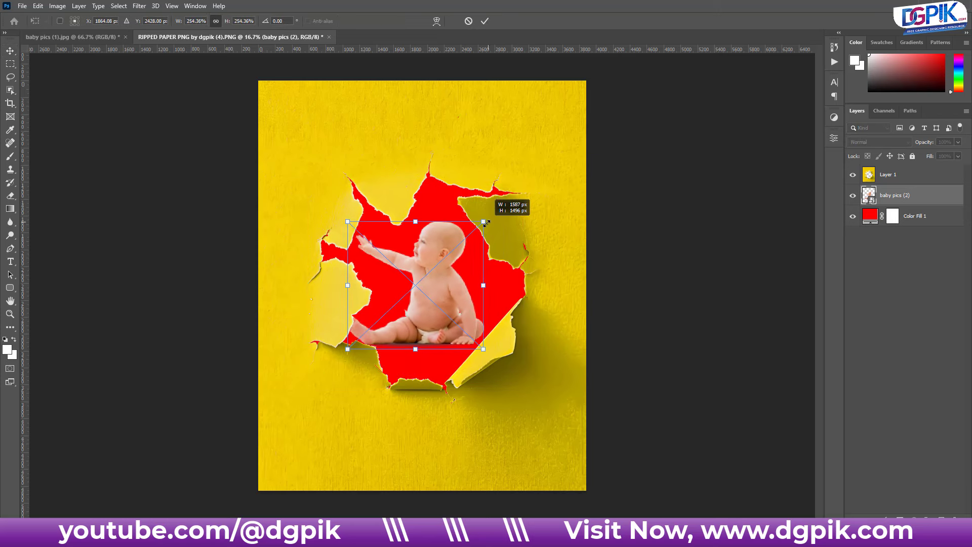
left_click_drag(466, 258, 473, 257)
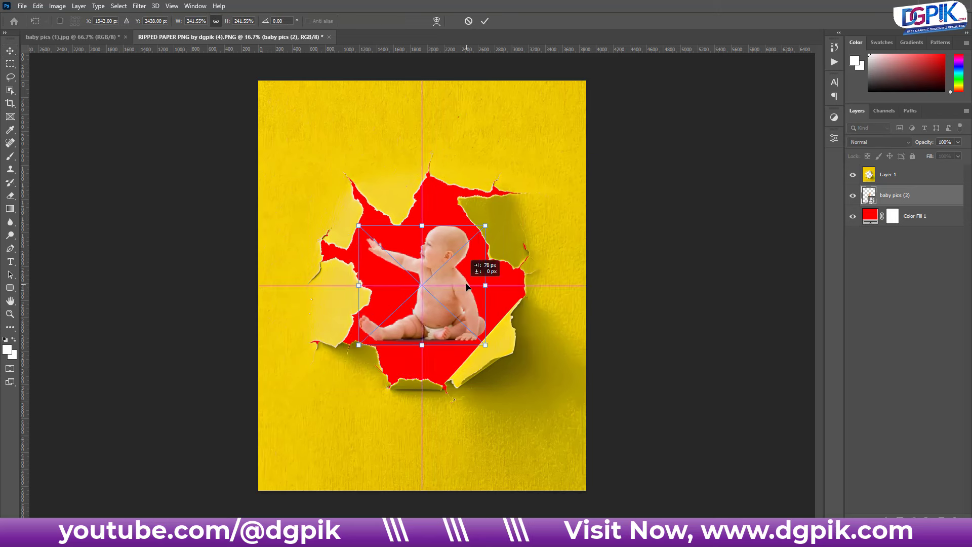
left_click(485, 21)
Change the fill colour from red to blue 0452a3.
double_click(869, 216)
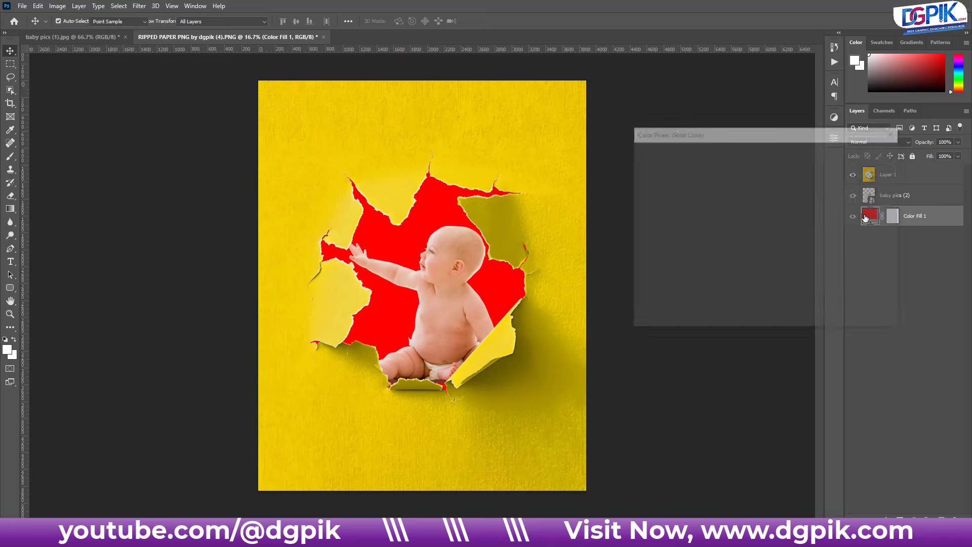
left_click(762, 203)
left_click(773, 174)
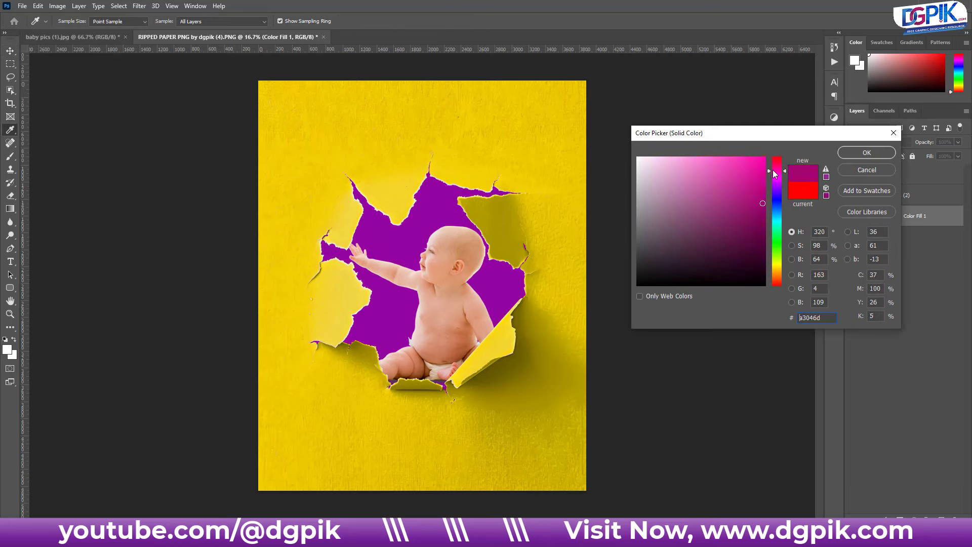
left_click_drag(773, 174, 787, 211)
left_click(867, 152)
Enlarge the baby to 395.50% to fill the torn opening.
left_click(460, 244)
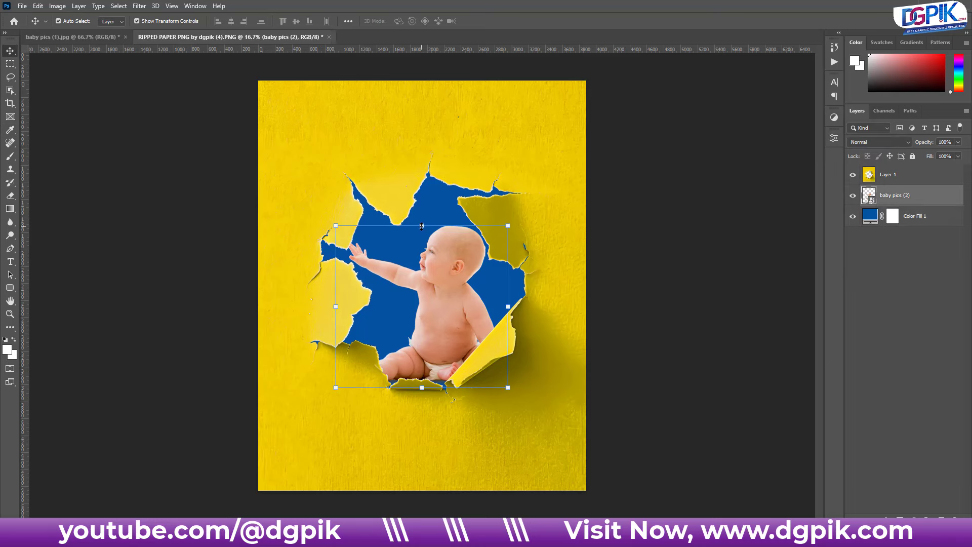
left_click_drag(421, 226, 422, 192)
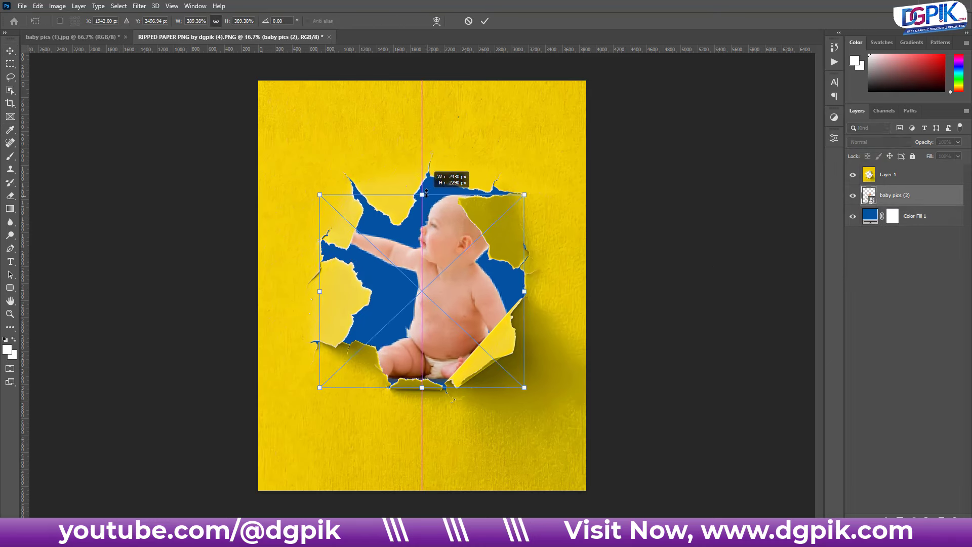
left_click(485, 20)
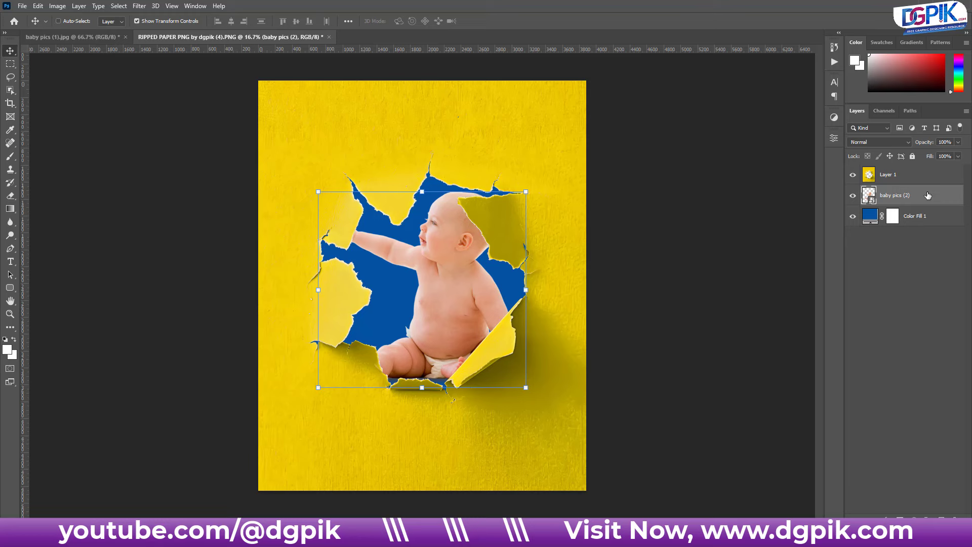
Duplicate the baby layer, move the copy above the torn paper, and add a mask.
key("ctrl+j")
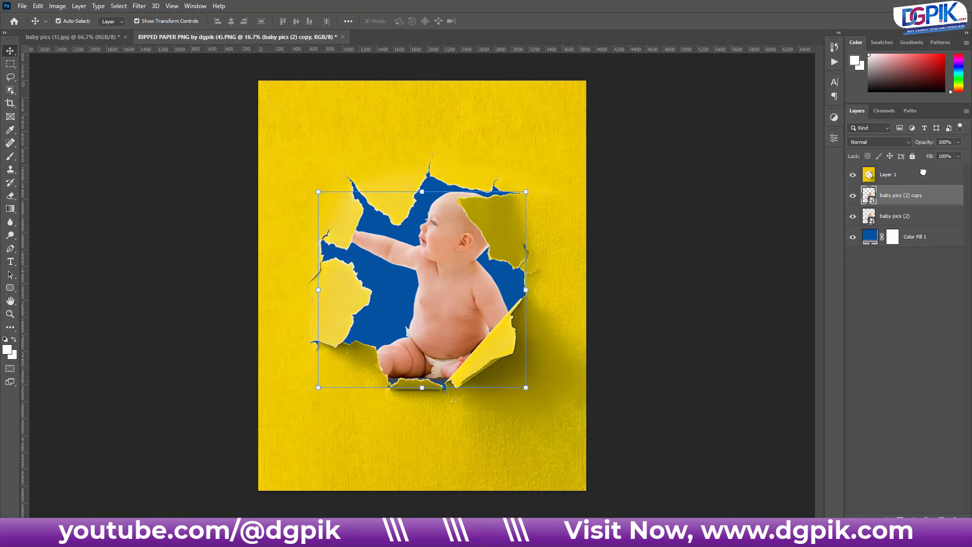
left_click_drag(923, 199, 911, 166)
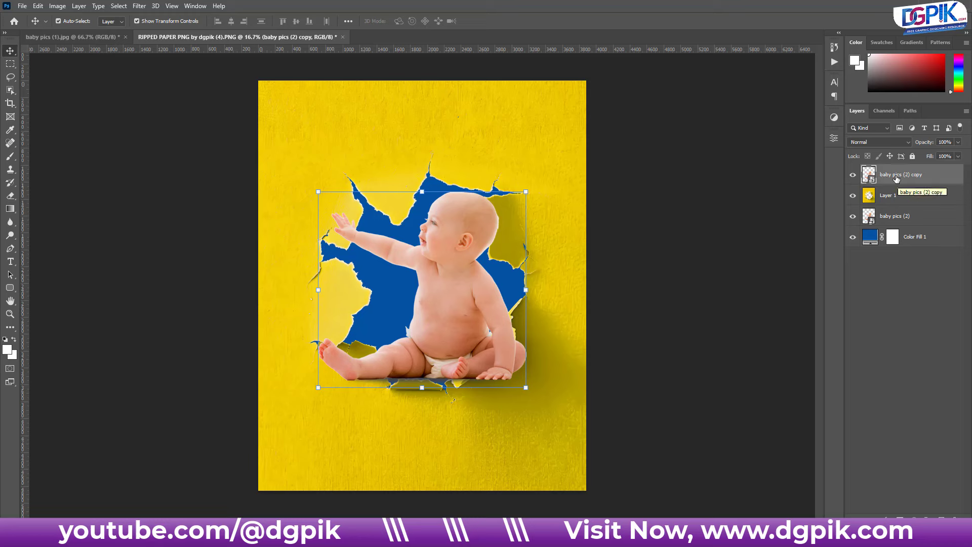
left_click(913, 517)
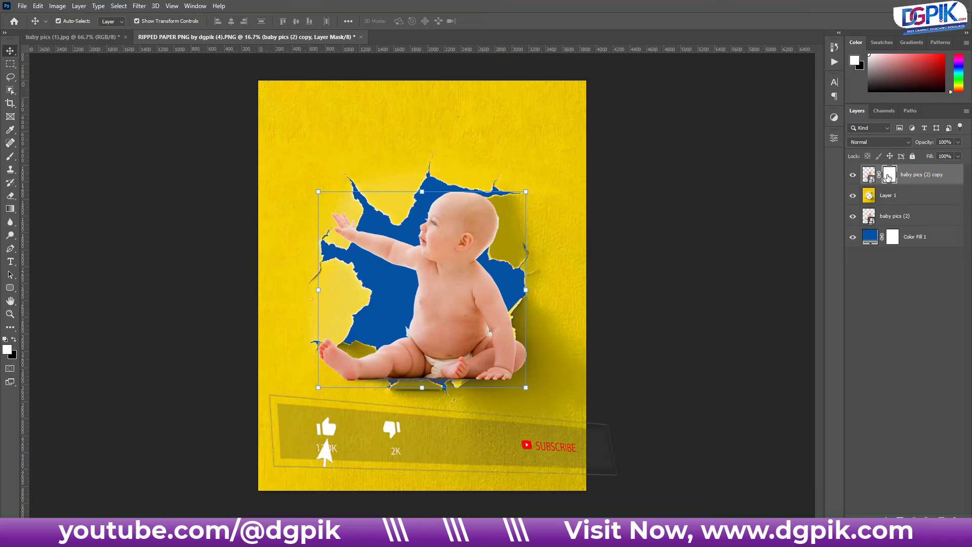
Paint black on the mask to tuck the feet and head behind the paper flaps.
key("b")
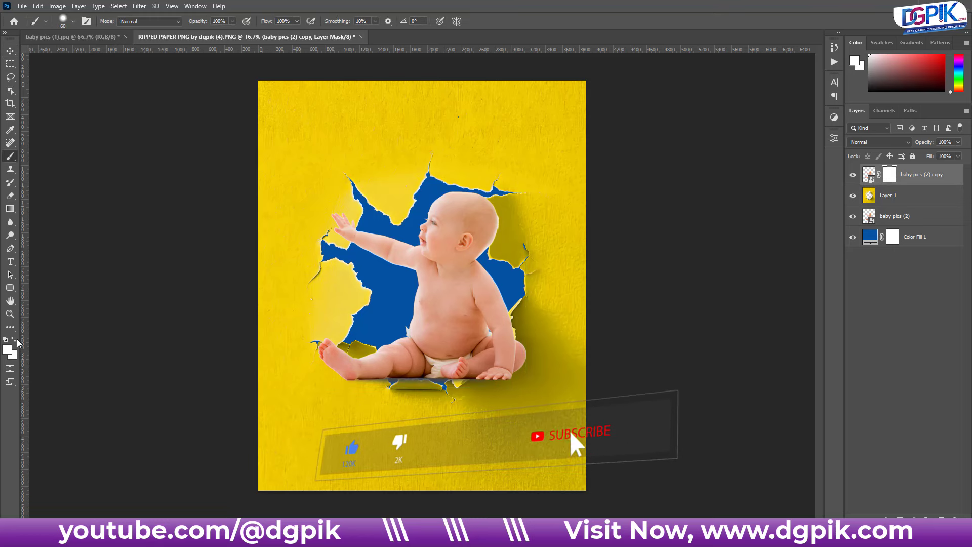
key("x")
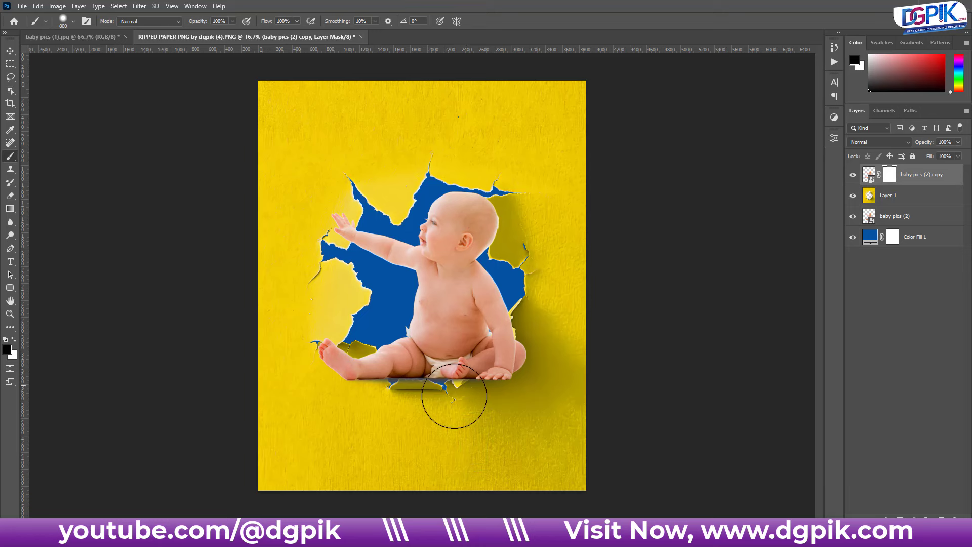
mouse_move(351, 390)
left_mouse_down()
mouse_move(325, 368)
mouse_move(356, 384)
left_mouse_up()
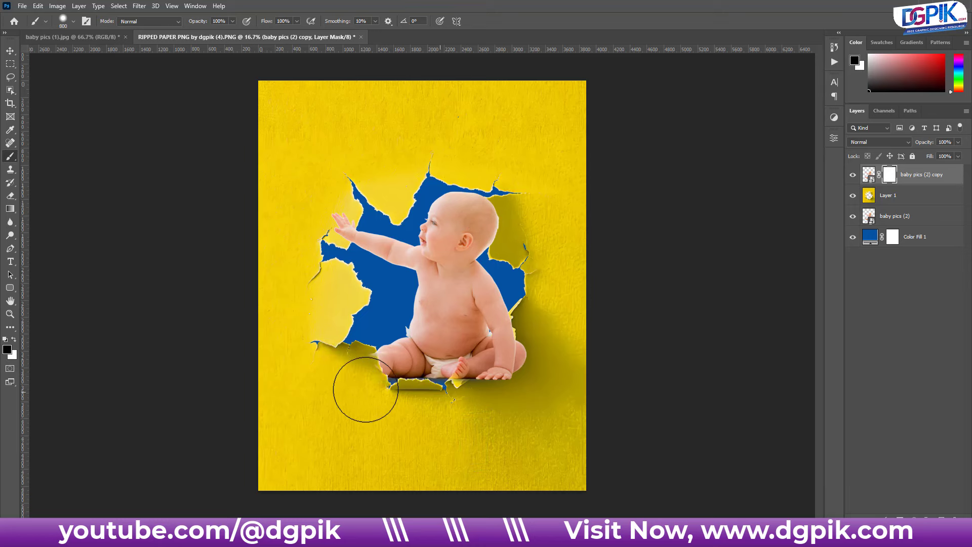
mouse_move(455, 377)
left_mouse_down()
mouse_move(504, 372)
mouse_move(499, 379)
mouse_move(516, 330)
mouse_move(495, 386)
mouse_move(519, 314)
left_mouse_up()
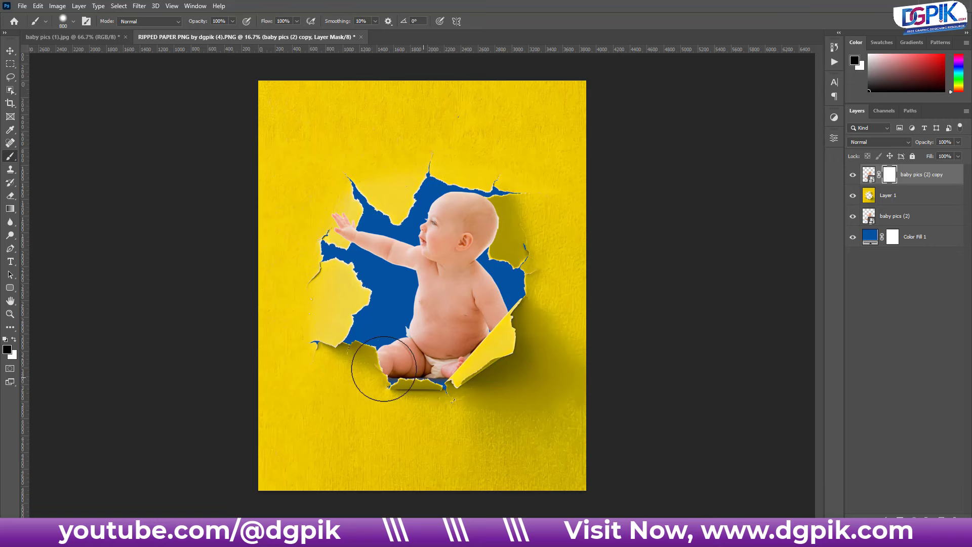
mouse_move(402, 373)
left_mouse_down()
mouse_move(412, 386)
mouse_move(431, 373)
left_mouse_up()
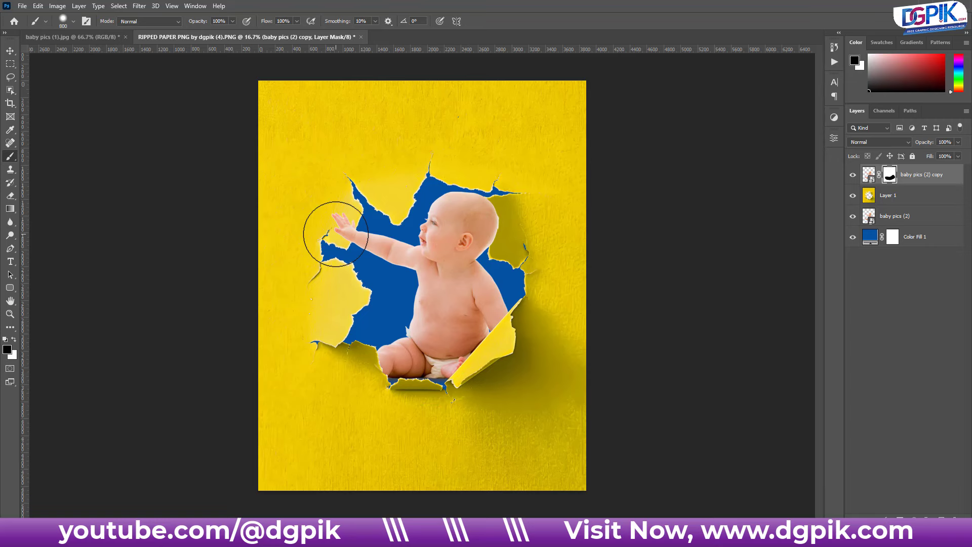
mouse_move(499, 201)
left_mouse_down()
mouse_move(532, 227)
mouse_move(473, 174)
mouse_move(444, 217)
mouse_move(542, 256)
mouse_move(456, 282)
mouse_move(499, 296)
left_mouse_up()
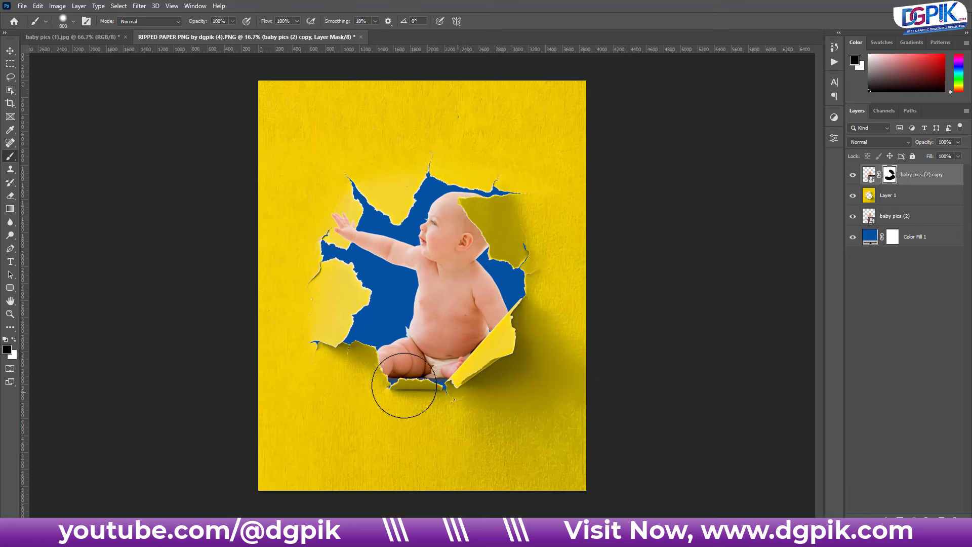
left_click(338, 344)
Toggle the copy to compare, then paint white to reveal the head over the flap.
left_click(910, 217)
left_click(853, 176)
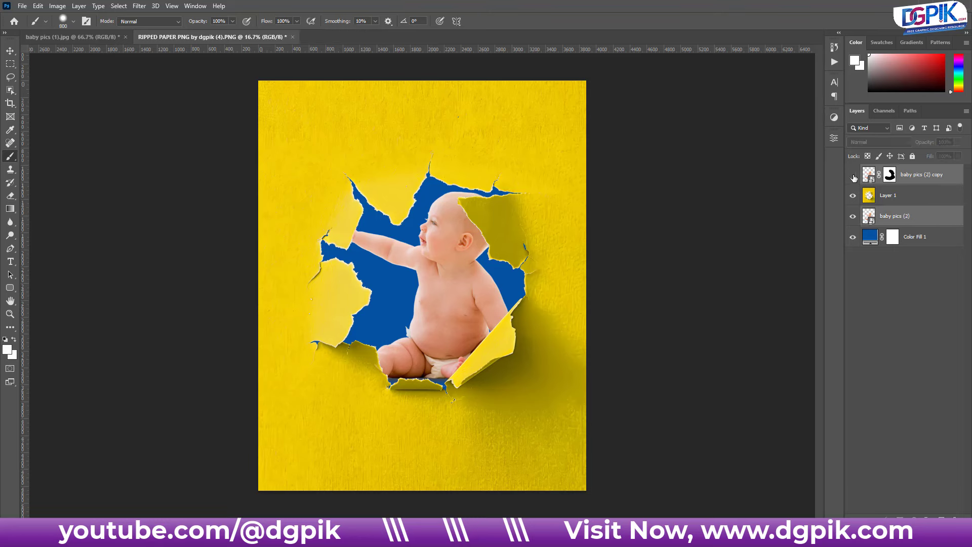
left_click(853, 175)
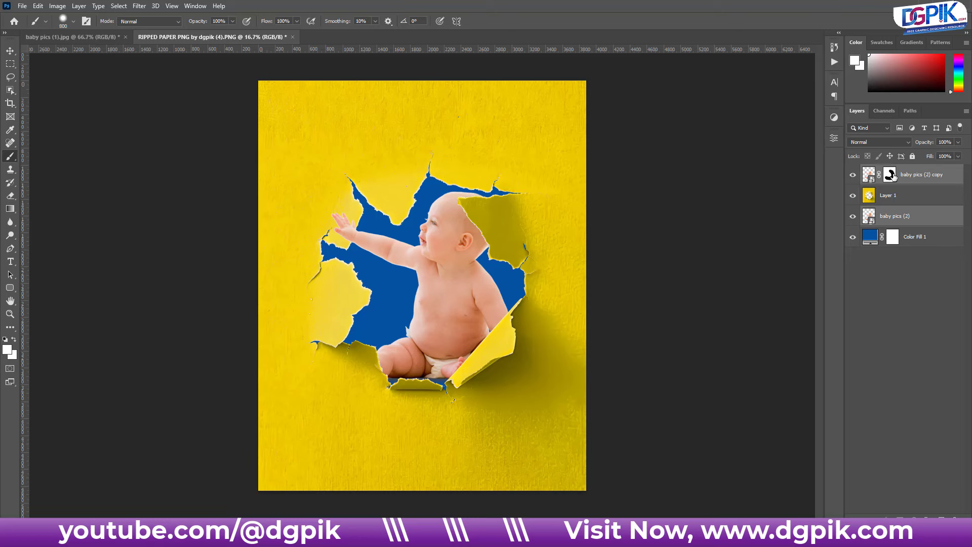
left_click(891, 176)
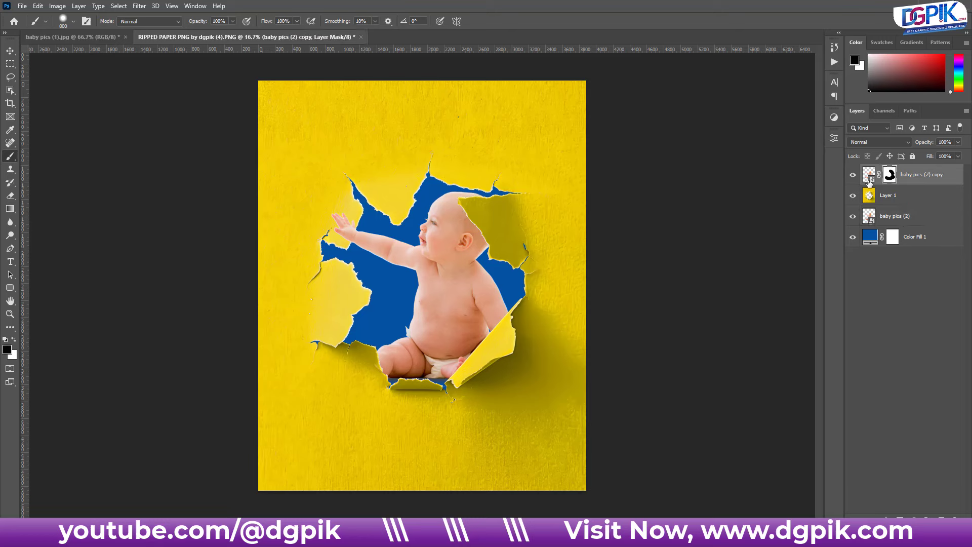
key("x")
left_click_drag(473, 217, 477, 220)
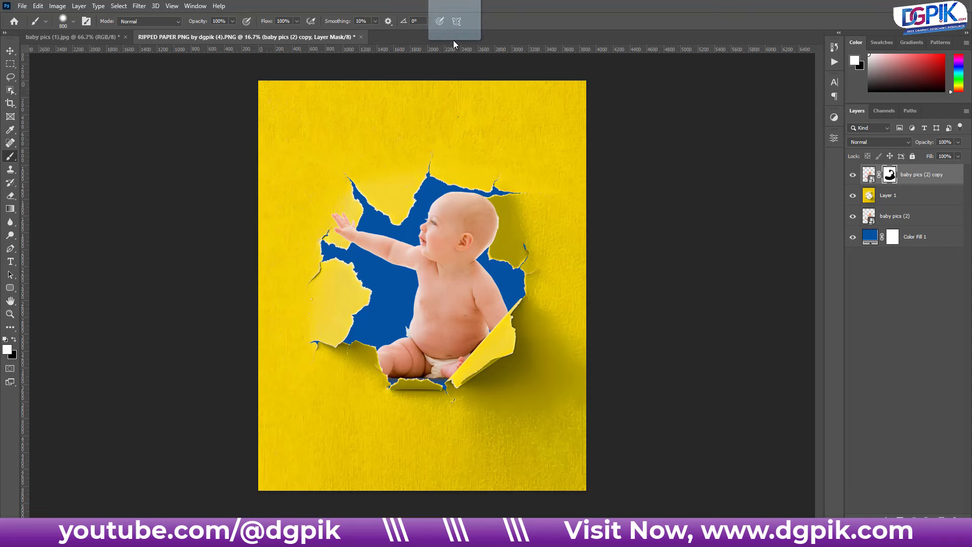
Open the blue RIPPED PAPER PNG (13) design, enlarging and shifting its sample woman photo down.
left_click_drag(453, 40, 453, 39)
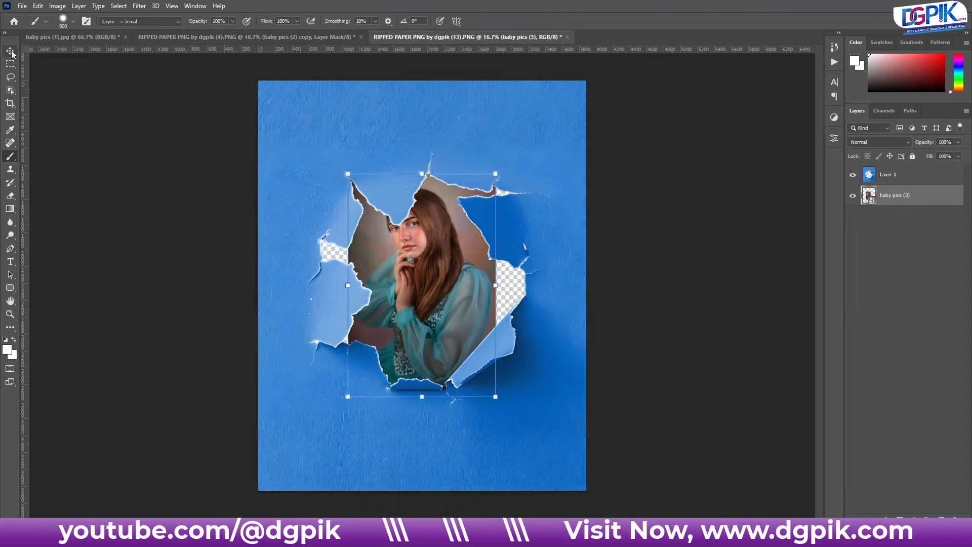
left_click(10, 51)
left_click_drag(495, 176, 538, 112)
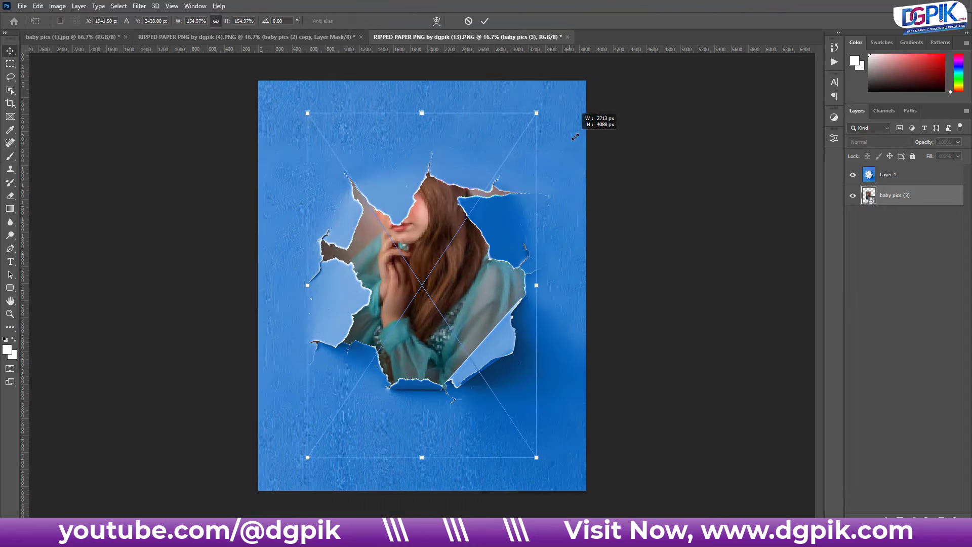
mouse_move(478, 241)
left_mouse_down()
mouse_move(478, 308)
mouse_move(478, 294)
left_mouse_up()
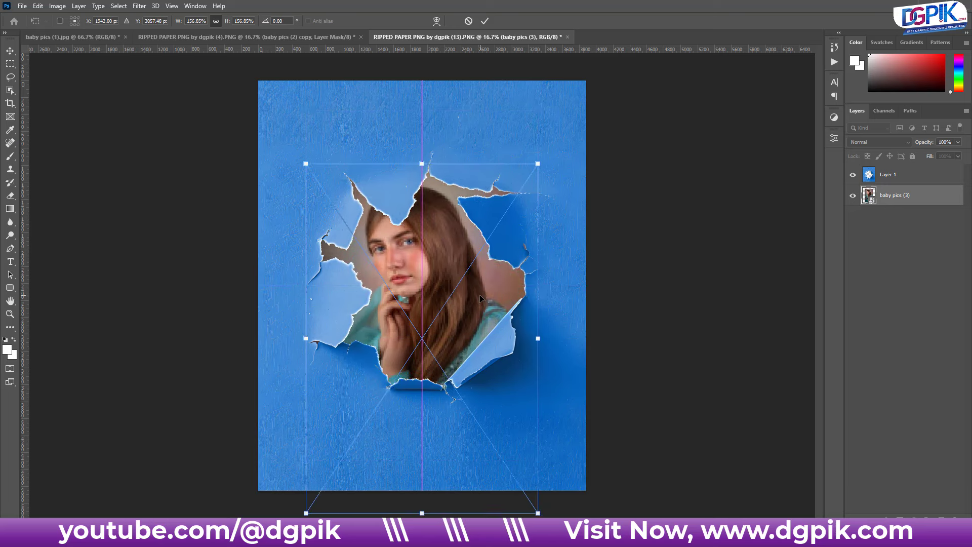
left_click(725, 253)
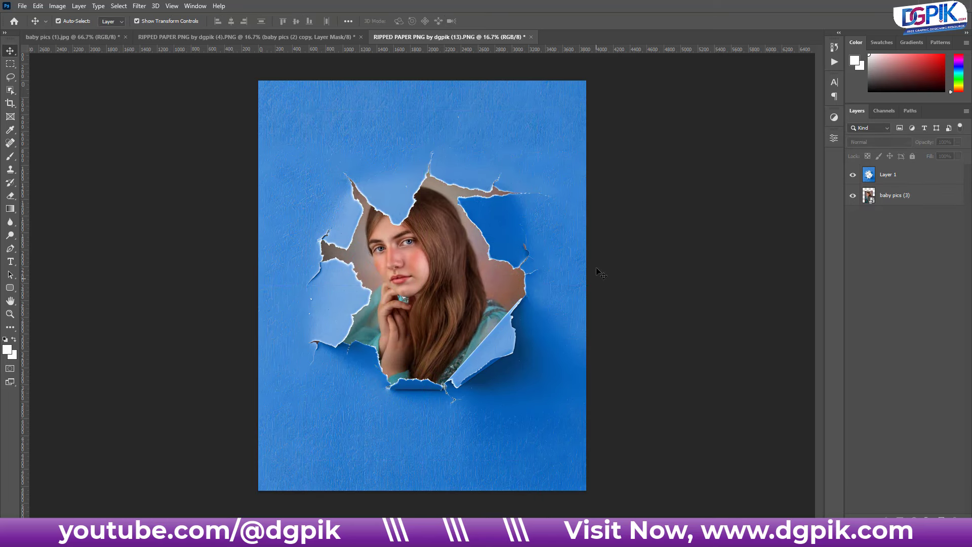
Delete the baby pics (3) woman photo layer, leaving the tear empty.
left_click(901, 194)
key("Delete")
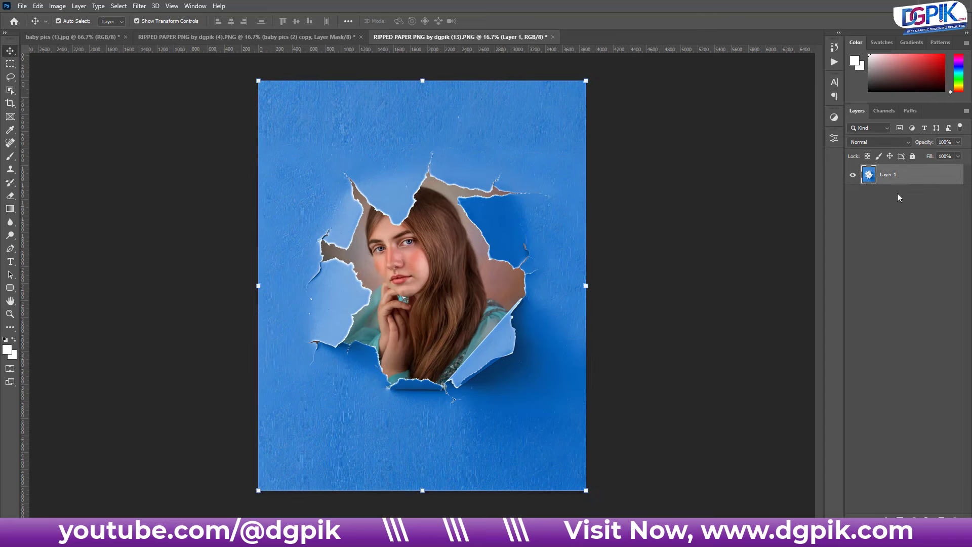
left_click(22, 6)
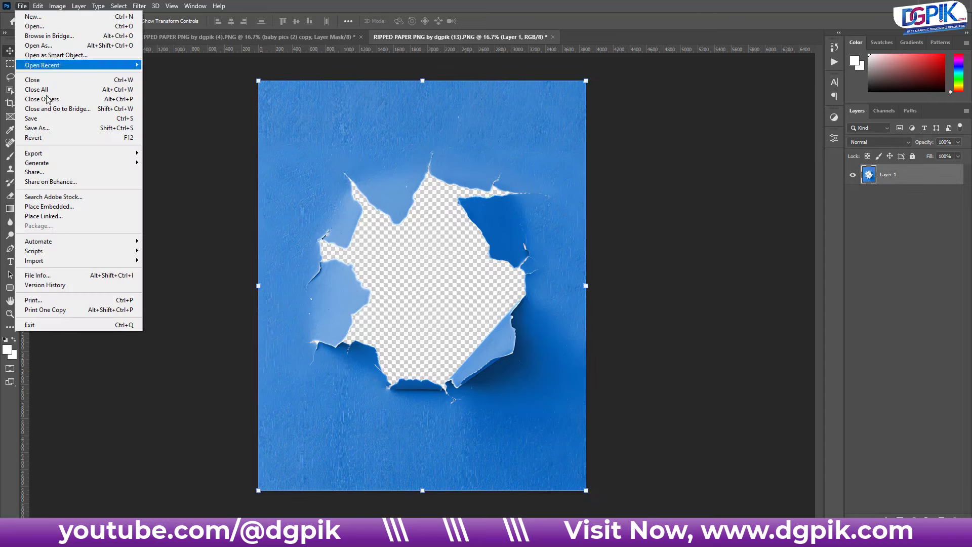
Place the linked 711 copy couple photo at about 257% and move it up into the hole.
left_click(61, 217)
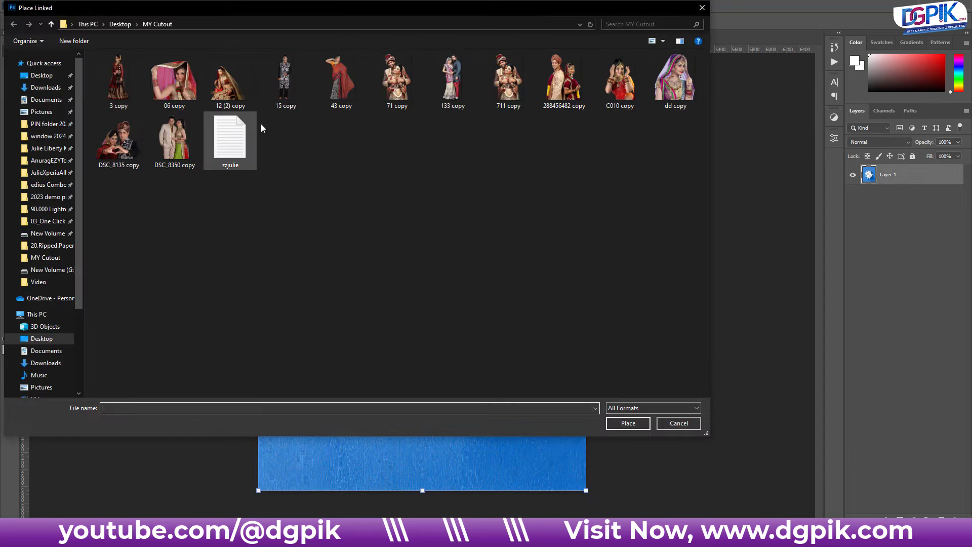
scroll(319, 202, "up", 2)
scroll(320, 202, "up", 1)
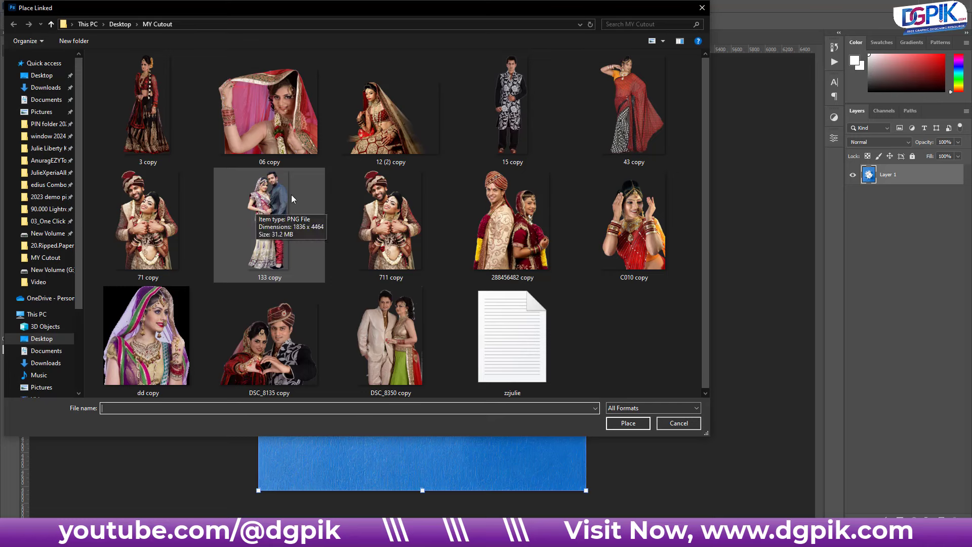
double_click(390, 213)
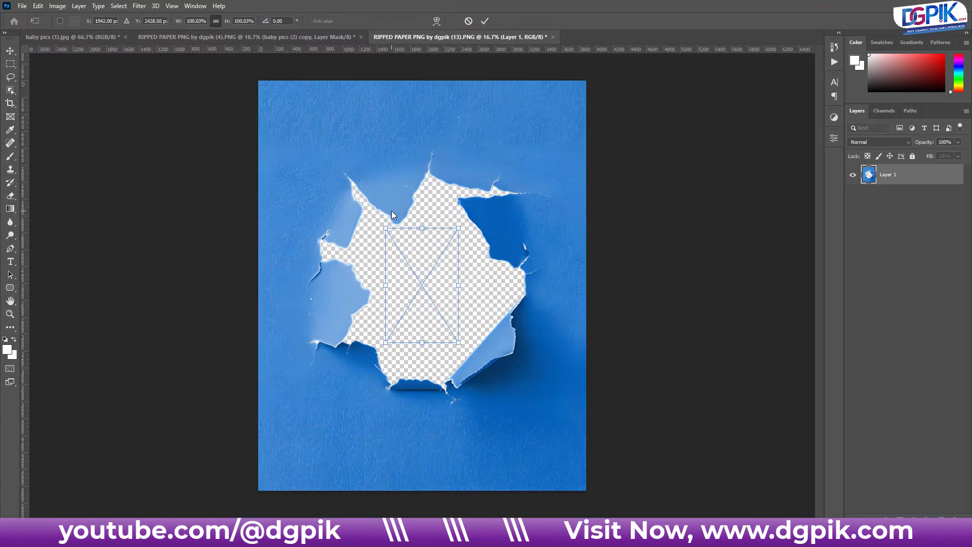
mouse_move(422, 227)
left_mouse_down()
mouse_move(425, 141)
mouse_move(422, 160)
left_mouse_up()
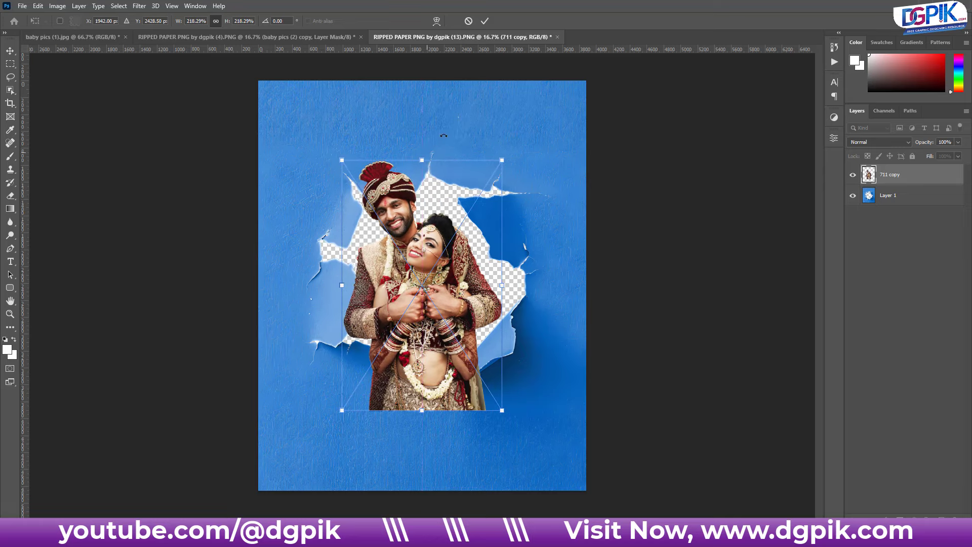
left_click(487, 22)
left_click_drag(439, 287, 439, 282)
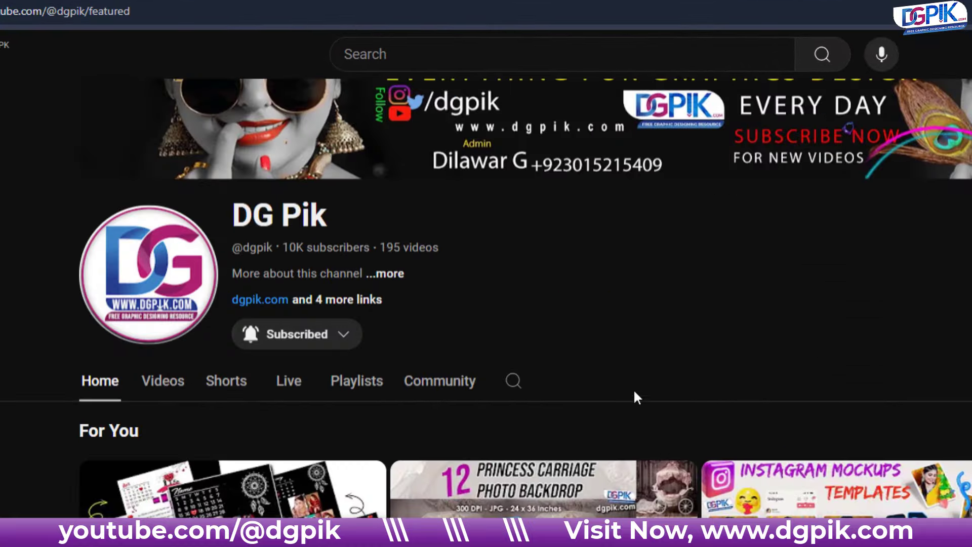
Search the DG Pik channel for 'PNG Frame' and scroll through the resulting frame tutorials.
left_click(512, 381)
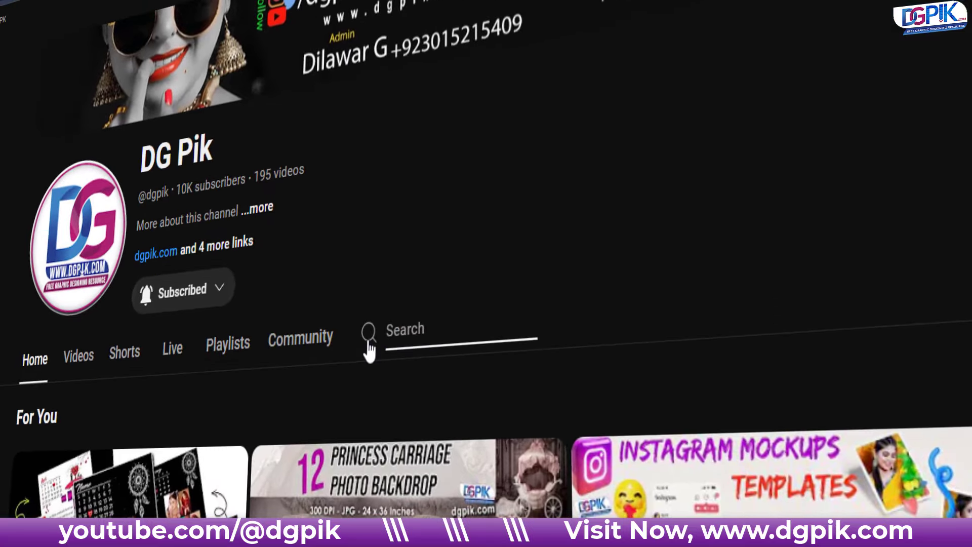
type("PNG Frame")
key("Return")
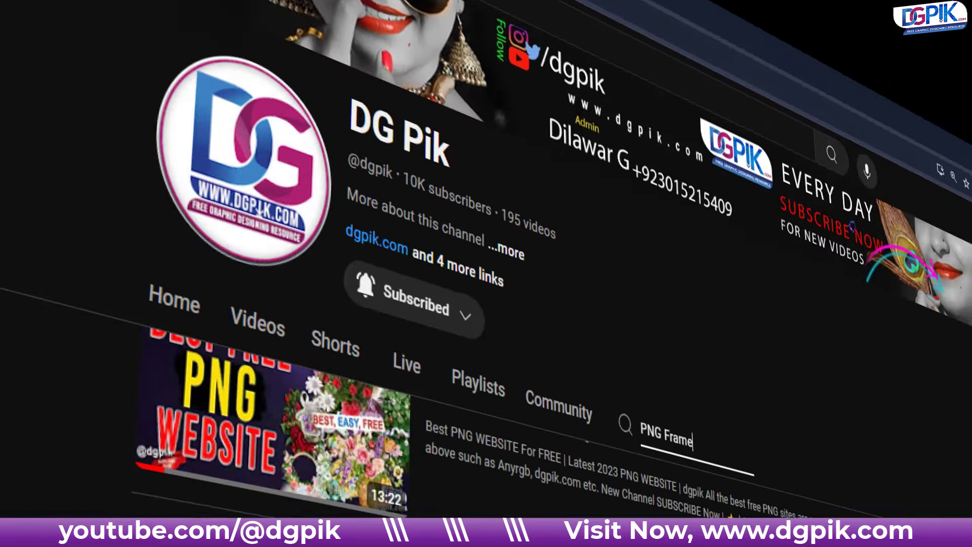
scroll(857, 506, "down", 3)
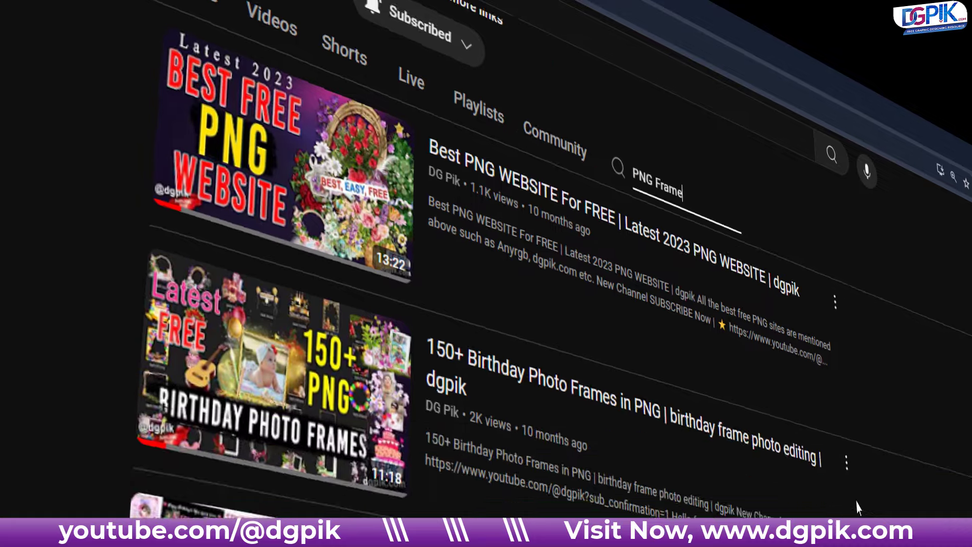
scroll(857, 506, "down", 3)
scroll(857, 506, "down", 3)
scroll(857, 506, "down", 3)
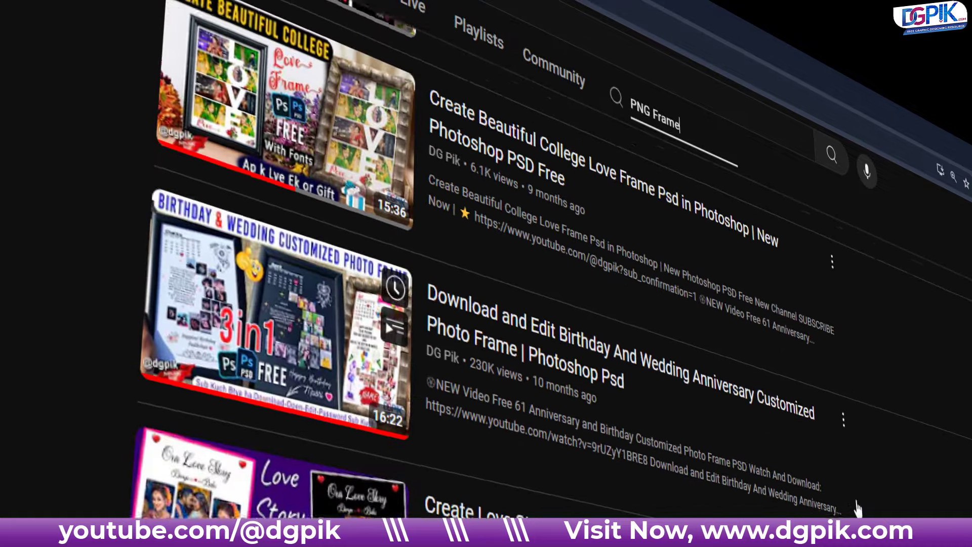
scroll(857, 506, "down", 3)
scroll(857, 506, "down", 3)
scroll(857, 507, "down", 3)
scroll(857, 509, "down", 3)
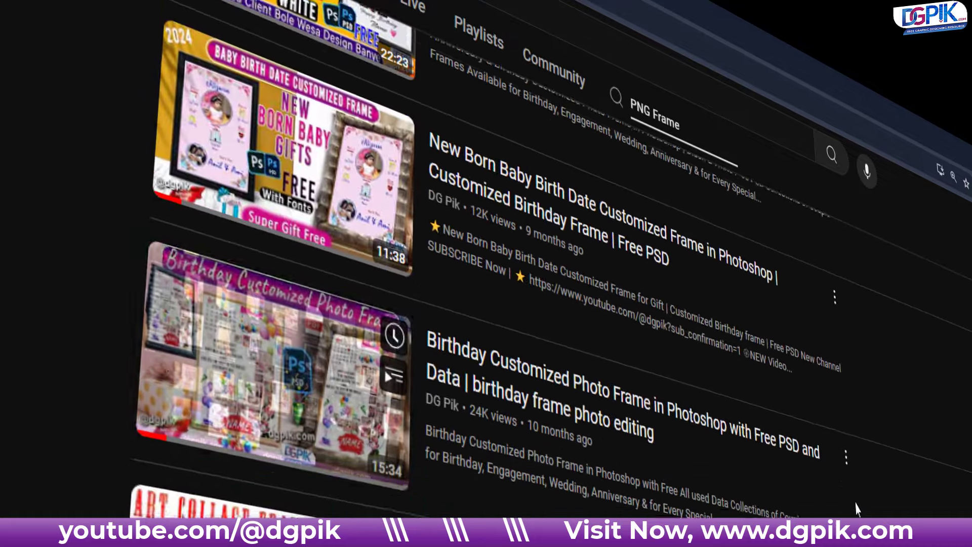
scroll(857, 508, "down", 3)
scroll(857, 509, "down", 2)
scroll(857, 508, "down", 2)
scroll(856, 508, "down", 3)
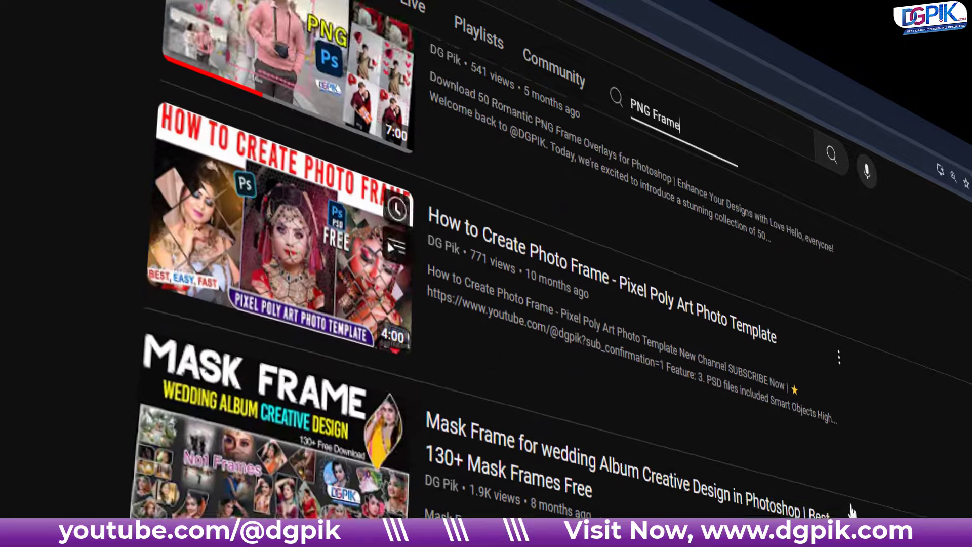
scroll(856, 509, "down", 2)
scroll(854, 510, "down", 3)
scroll(852, 512, "down", 1)
scroll(852, 511, "down", 3)
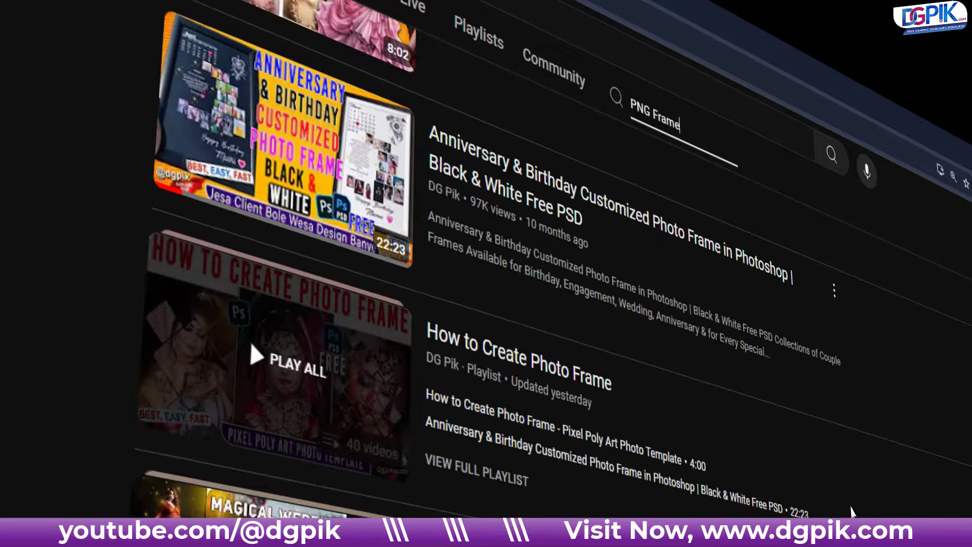
scroll(852, 511, "down", 2)
scroll(852, 511, "down", 2)
scroll(852, 513, "down", 3)
scroll(852, 513, "down", 3)
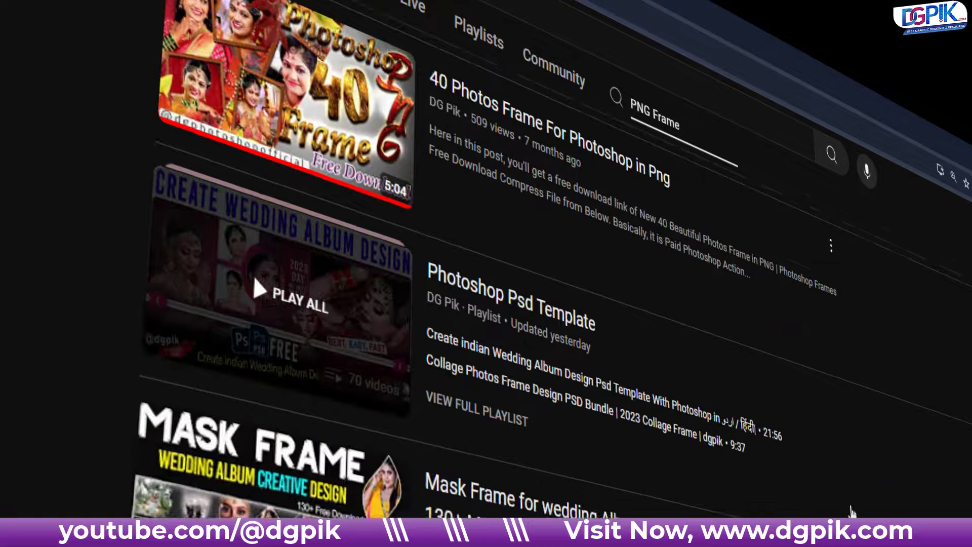
scroll(851, 512, "down", 2)
scroll(851, 512, "down", 2)
scroll(852, 512, "down", 2)
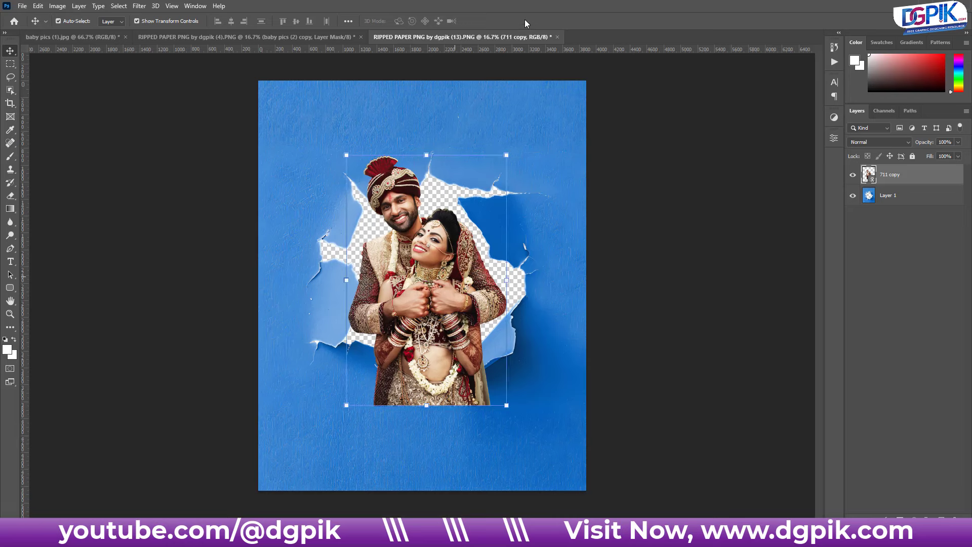
Add a red Color Fill layer and place it beneath the ripped-paper Layer 1.
left_click(895, 197)
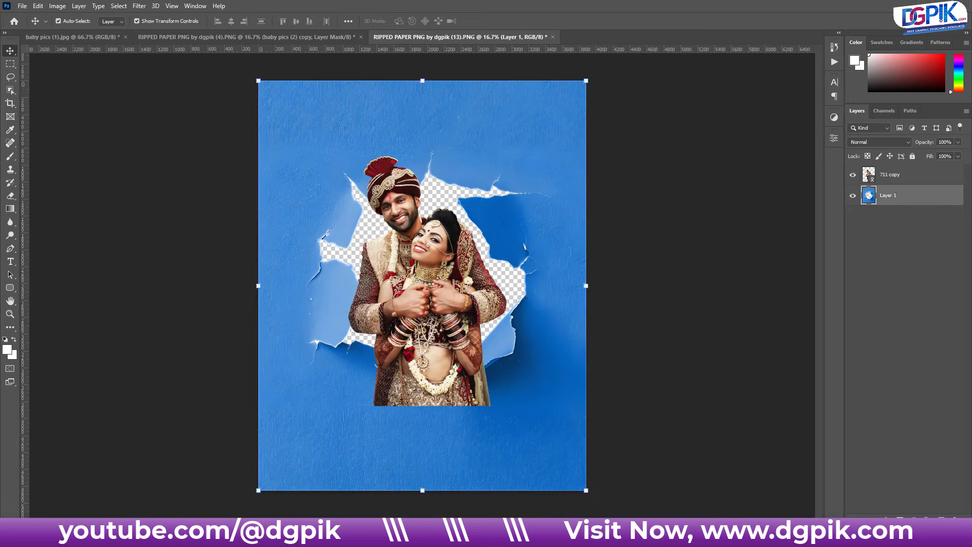
left_click(928, 518)
left_click(906, 342)
left_click(754, 175)
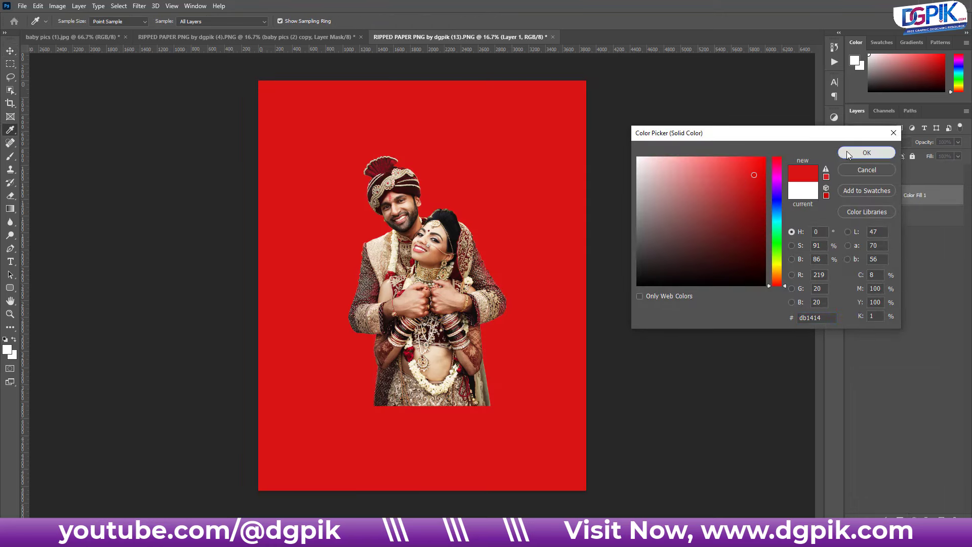
left_click(867, 153)
left_click_drag(906, 199, 910, 241)
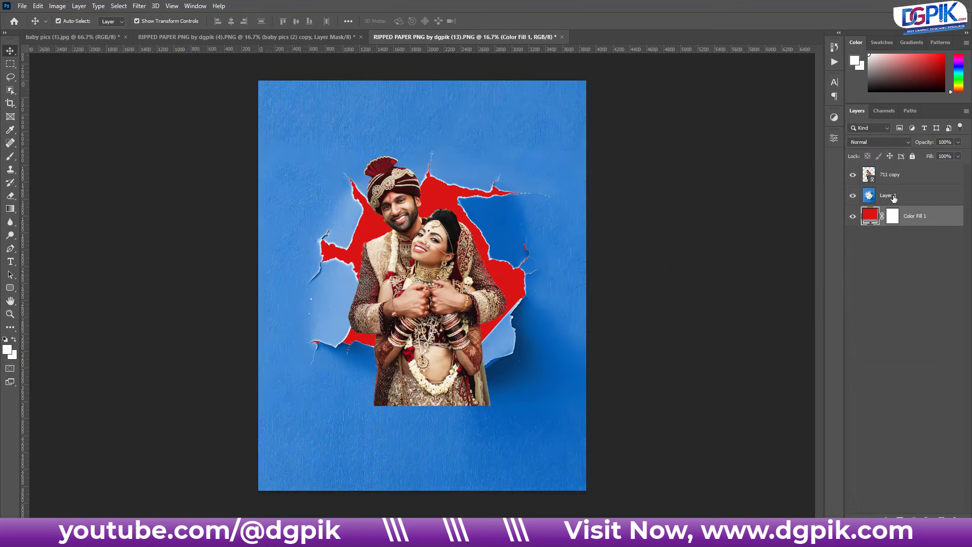
Nudge the couple up, move their layer beneath the paper, and duplicate it as 711 copy 2.
left_click(893, 198)
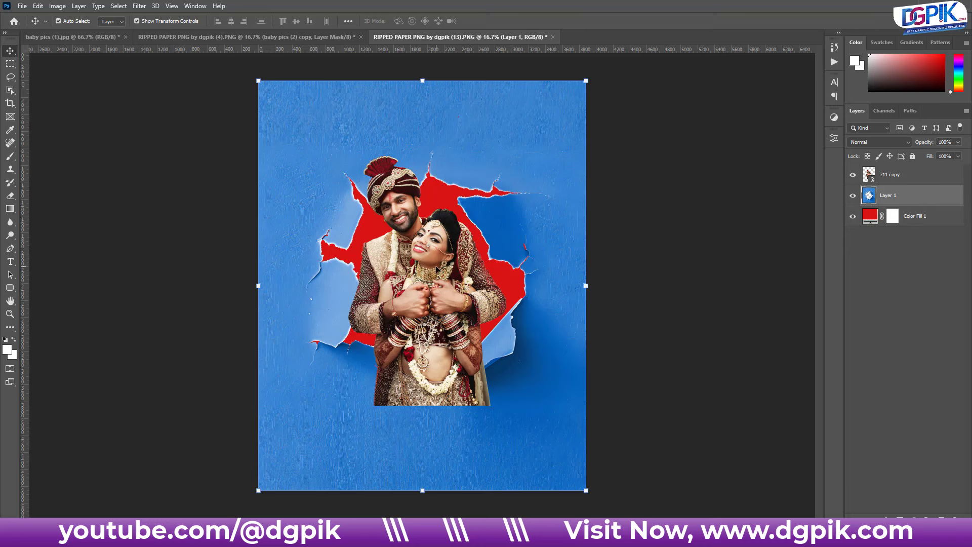
left_click_drag(444, 300, 445, 287)
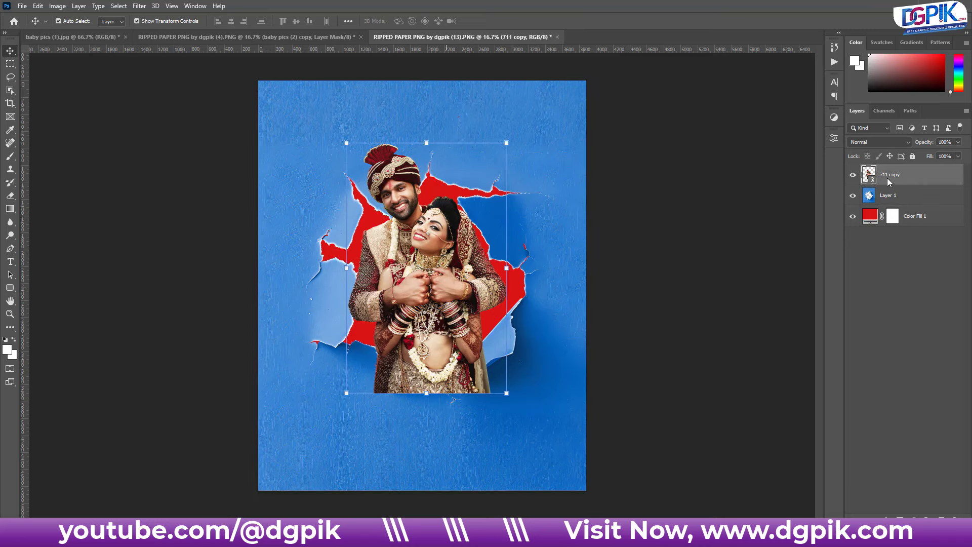
left_click_drag(887, 178, 894, 198)
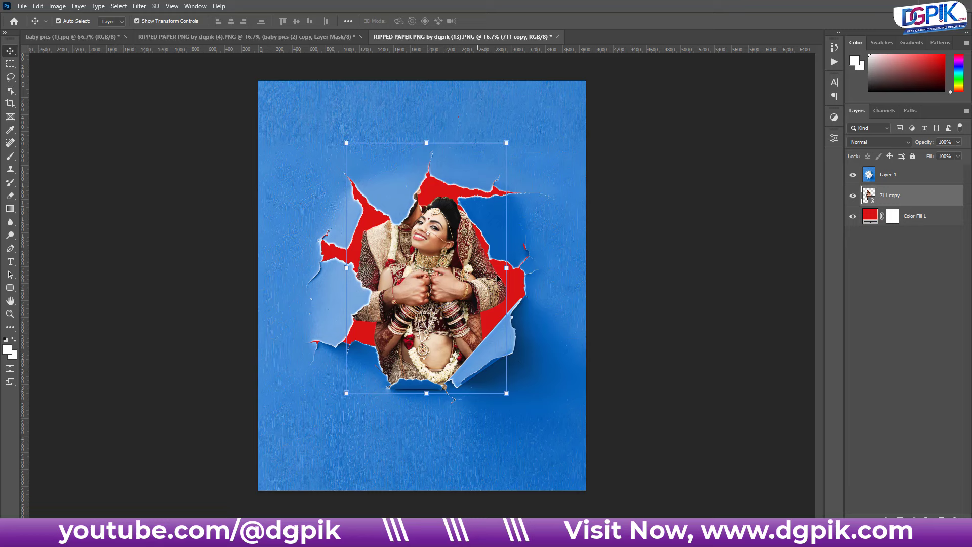
left_click(883, 175)
left_click(870, 205)
key("ctrl+j")
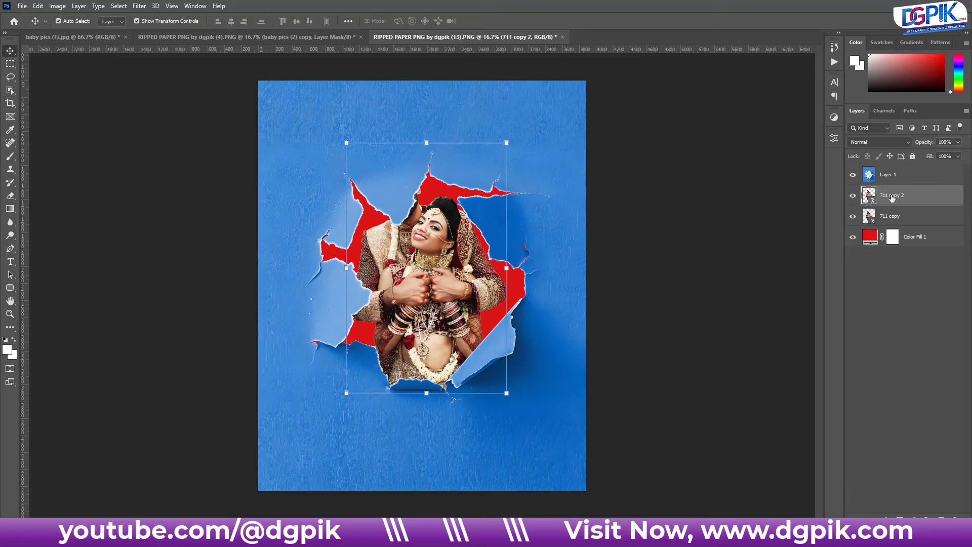
Move 711 copy 2 above the paper and brush-mask its lower edge, the groom's arm and the bride's head edge.
left_click_drag(892, 197, 892, 177)
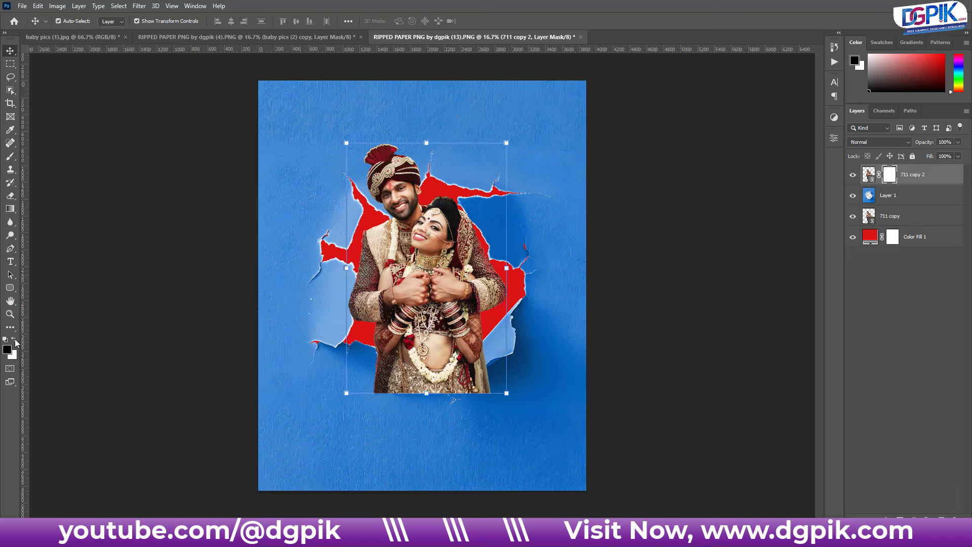
key("b")
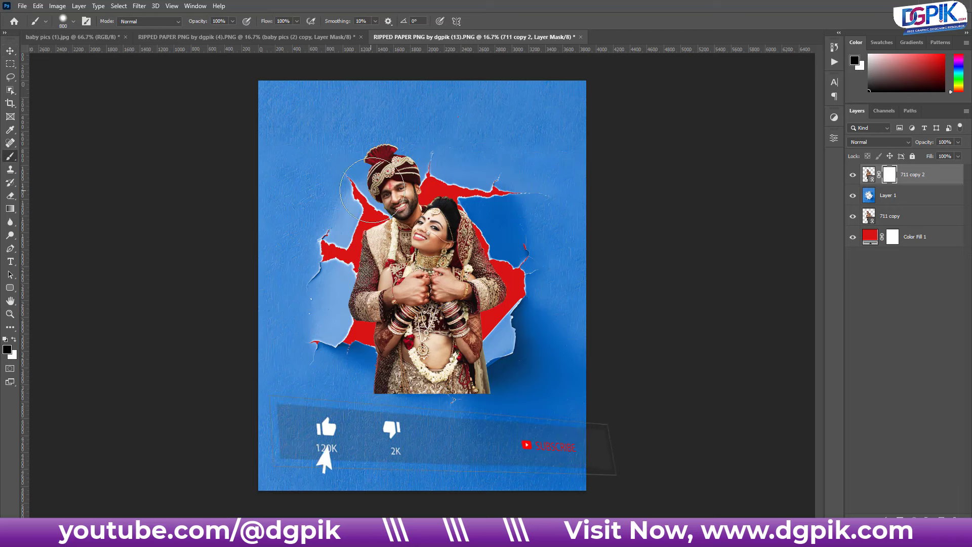
left_click_drag(389, 400, 512, 323)
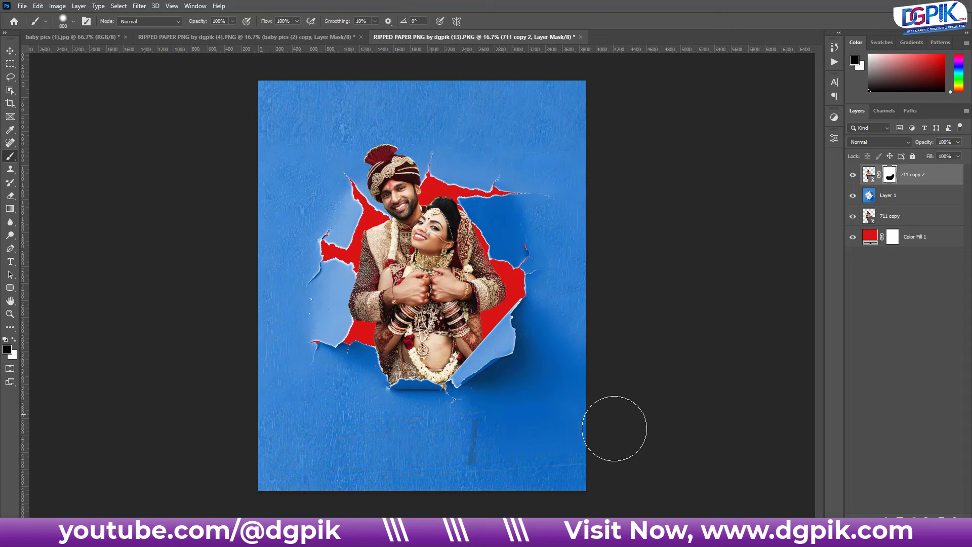
left_click(854, 176)
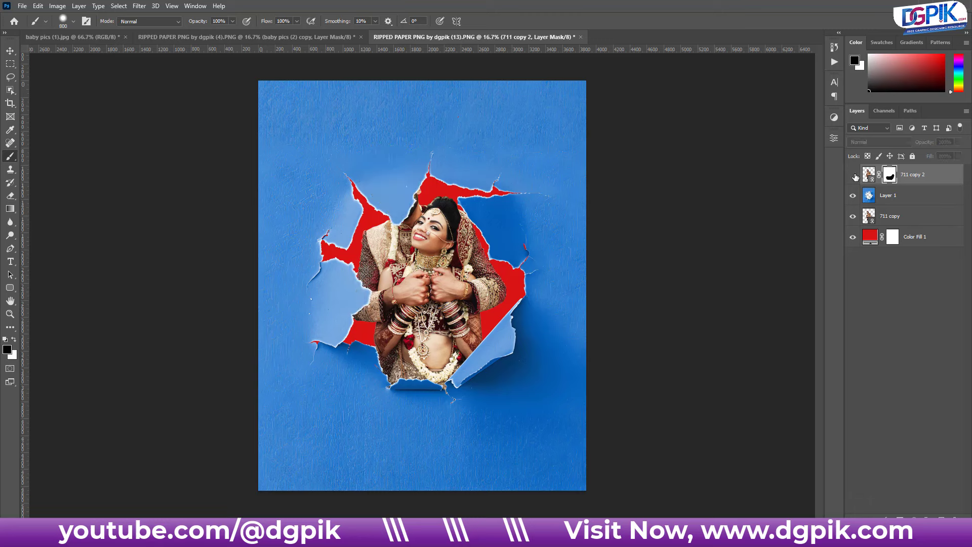
left_click(854, 175)
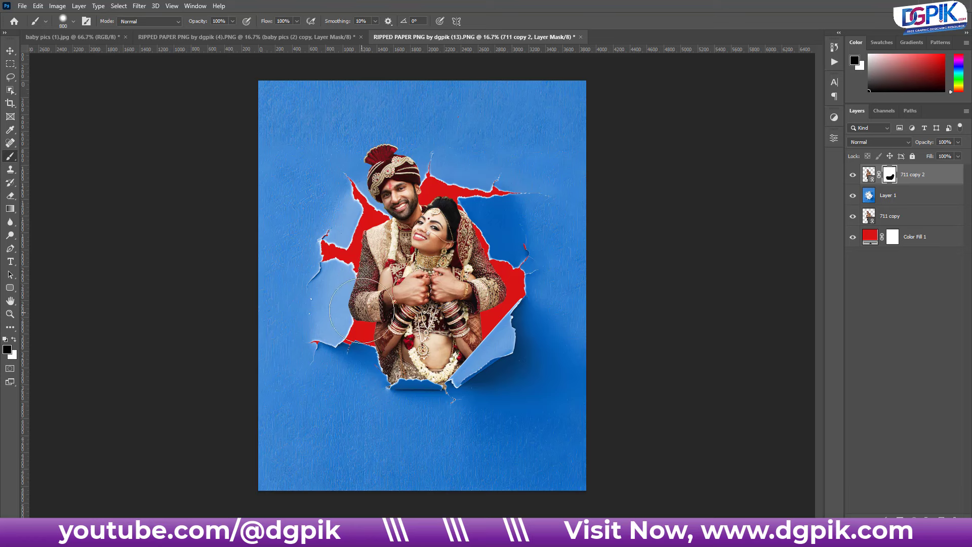
left_click_drag(362, 310, 347, 310)
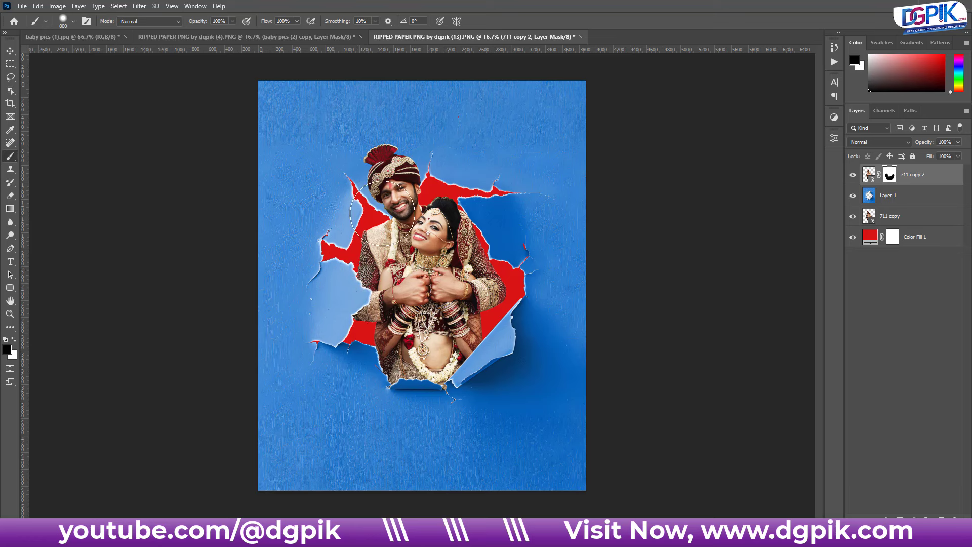
left_click_drag(466, 205, 486, 212)
Glance at the yellow baby and blue girl documents, then select the wedding composite's paper Layer 1 with the Move tool.
left_click(321, 37)
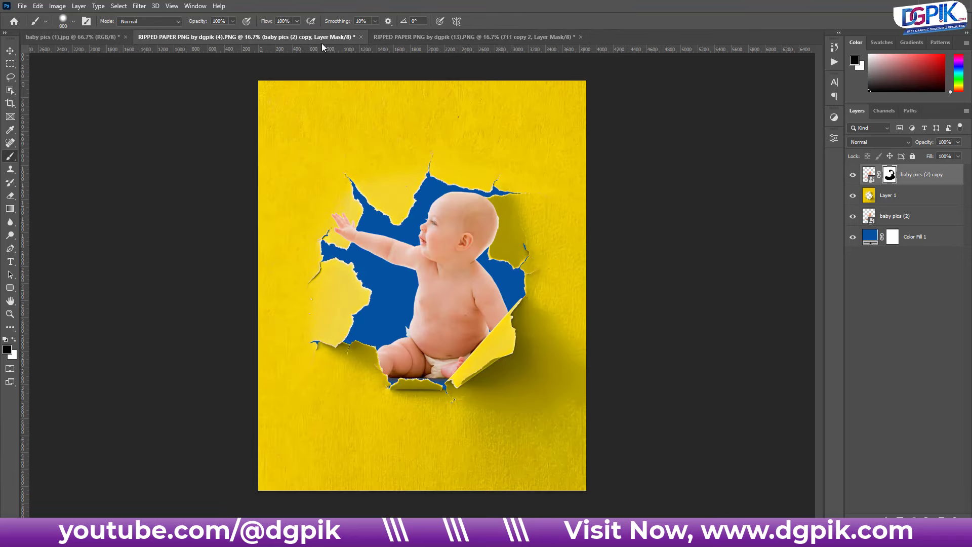
left_click(104, 38)
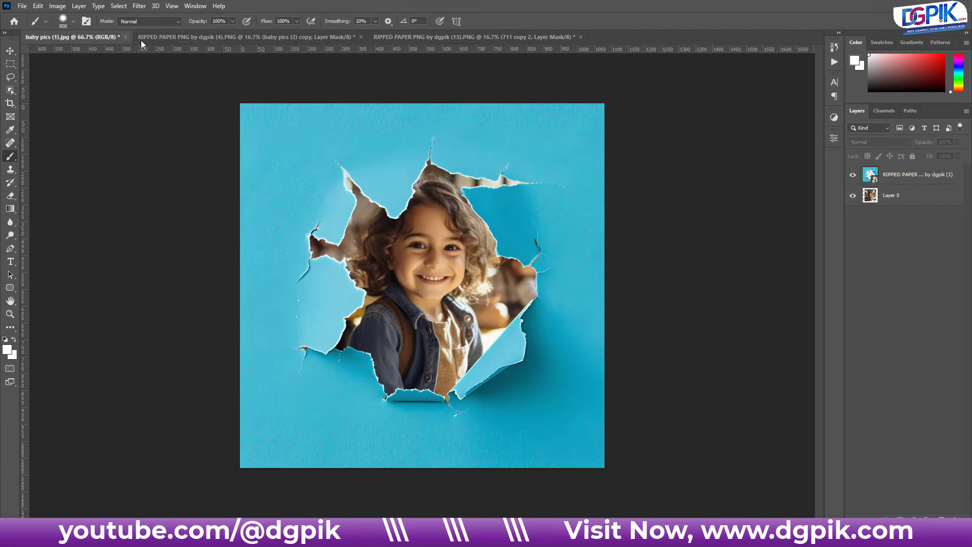
left_click(417, 39)
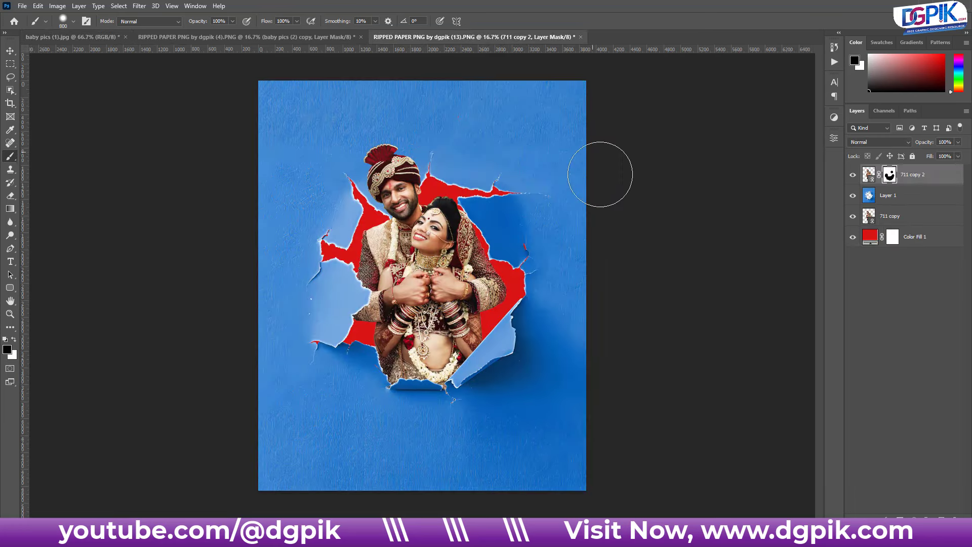
left_click(9, 52)
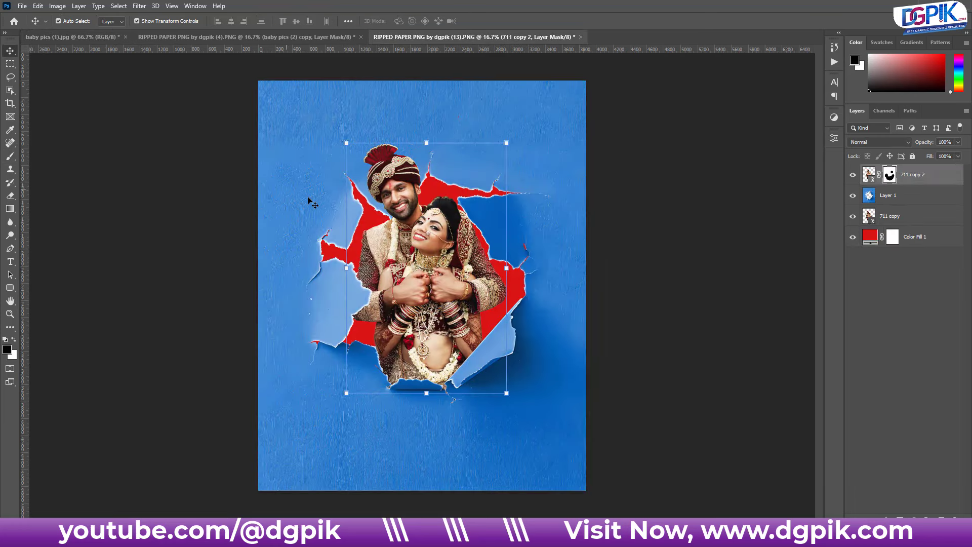
left_click(434, 104)
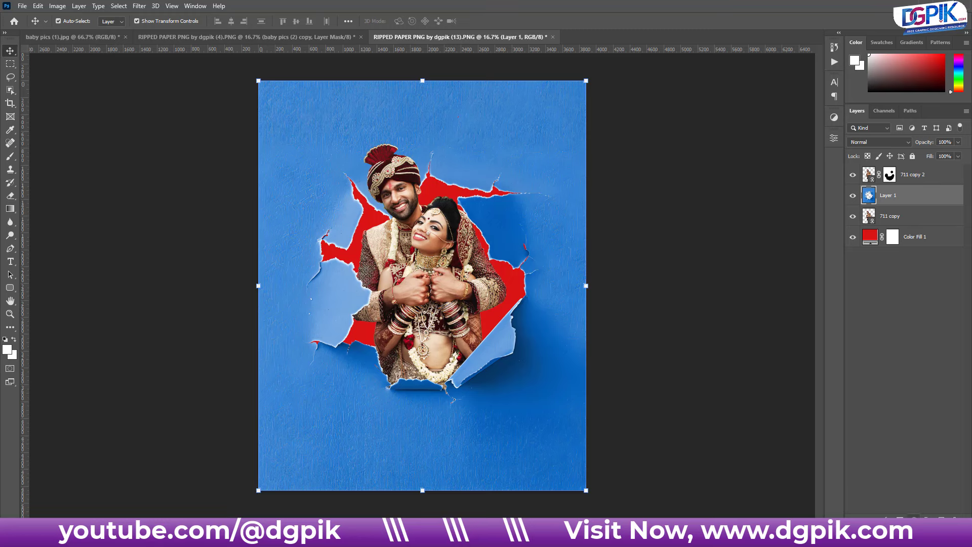
Add a Hue/Saturation adjustment layer clipped to the ripped-paper layer.
left_click(914, 519)
left_click(922, 424)
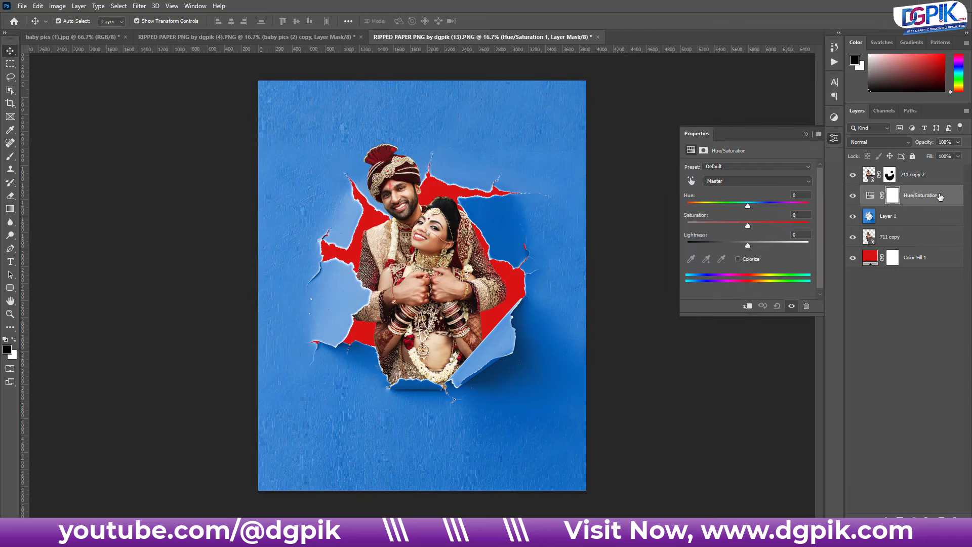
right_click(939, 196)
left_click(862, 293)
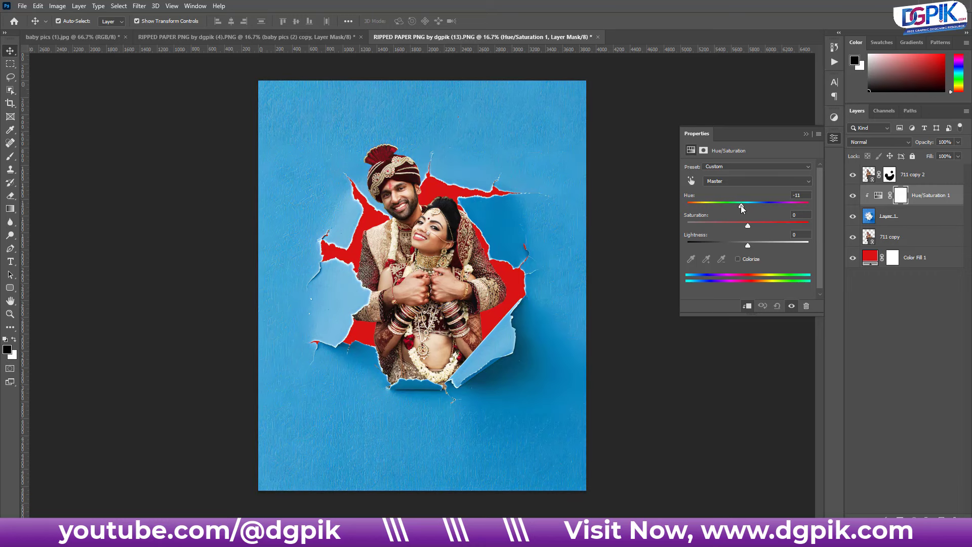
Colorize the paper to a single tint by adjusting the hue and lowering the saturation.
left_click_drag(741, 207, 734, 207)
mouse_move(731, 205)
left_mouse_down()
mouse_move(684, 209)
mouse_move(818, 205)
mouse_move(788, 205)
left_mouse_up()
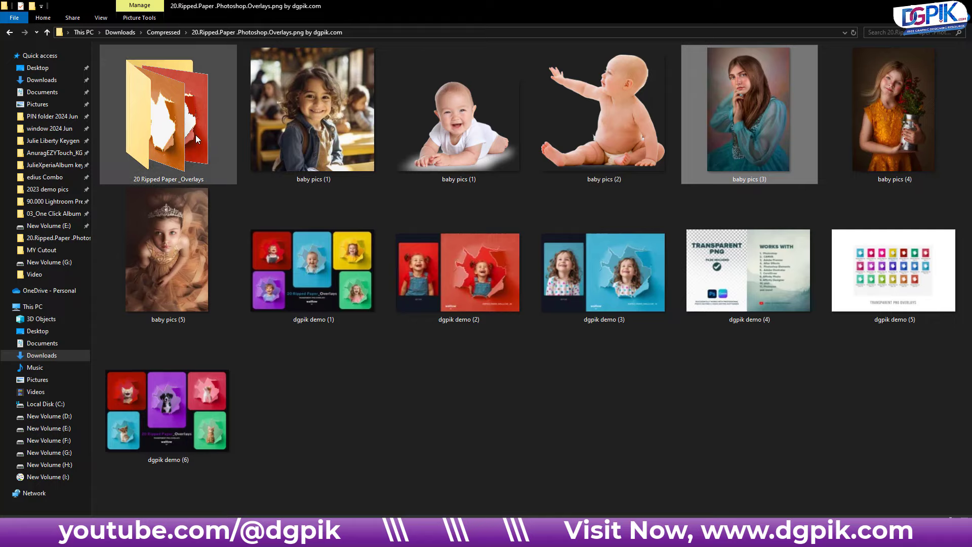
double_click(195, 134)
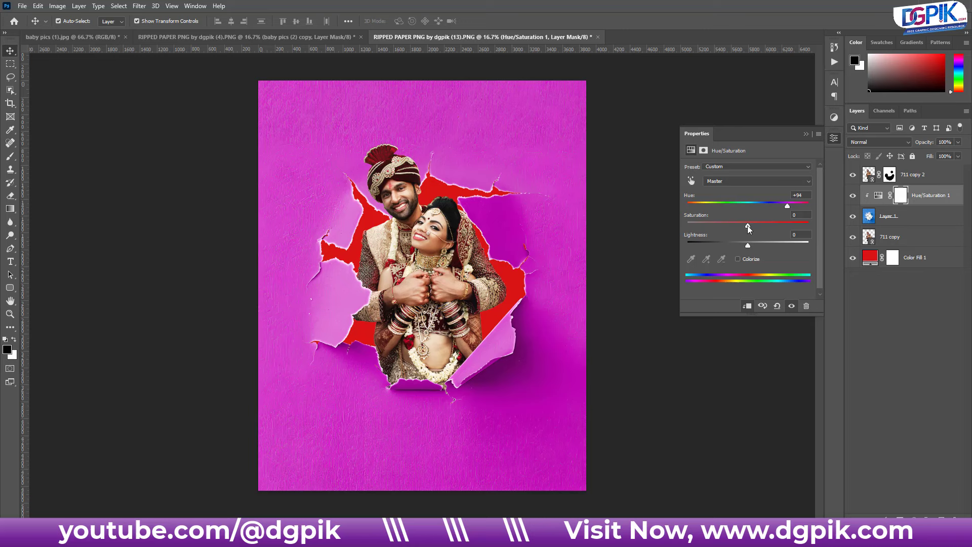
mouse_move(748, 226)
left_mouse_down()
mouse_move(671, 227)
mouse_move(748, 227)
mouse_move(721, 243)
mouse_move(748, 241)
mouse_move(740, 242)
left_mouse_up()
left_click(737, 259)
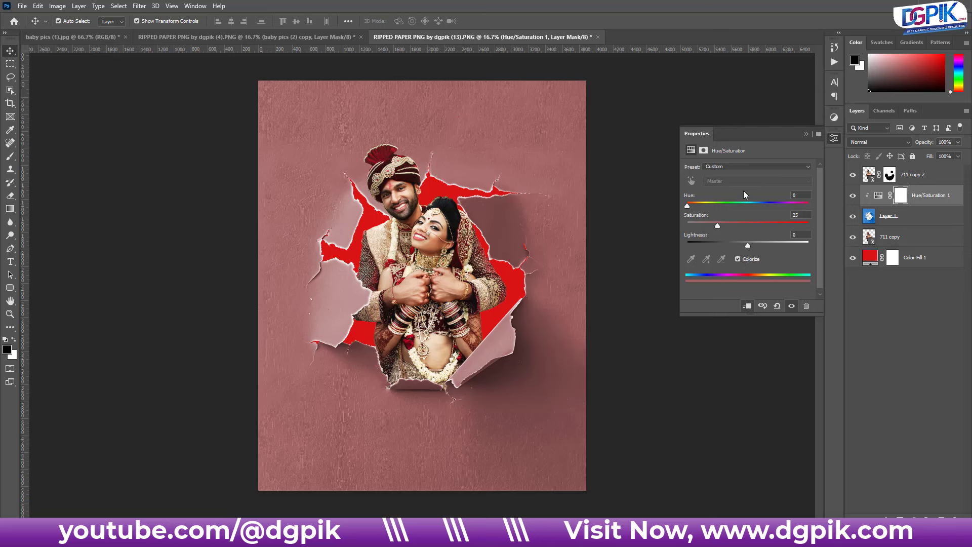
mouse_move(687, 205)
left_mouse_down()
mouse_move(731, 205)
mouse_move(746, 230)
mouse_move(755, 209)
mouse_move(821, 208)
mouse_move(686, 206)
left_mouse_up()
left_click(805, 134)
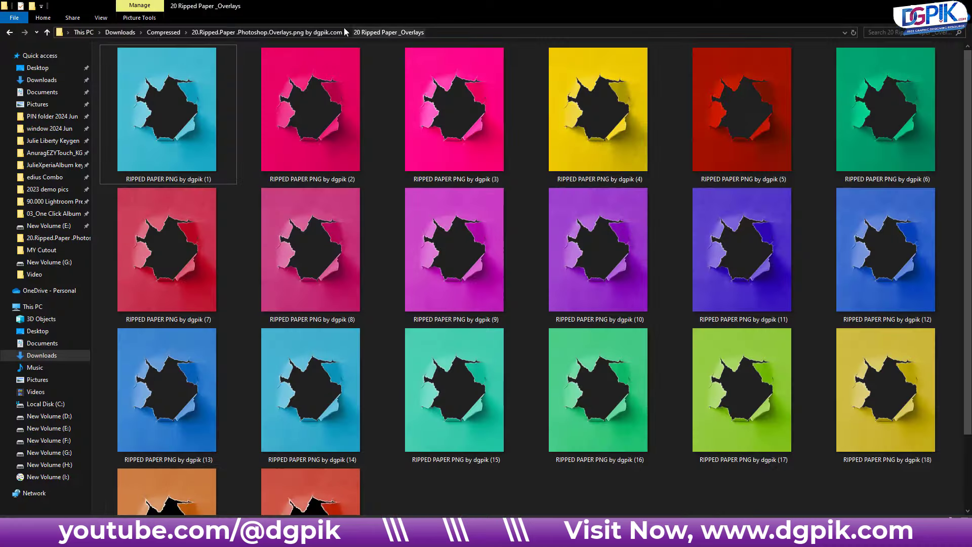
Return to the main overlays pack folder, browse the dgpik demo images, then minimize File Explorer.
left_click(326, 32)
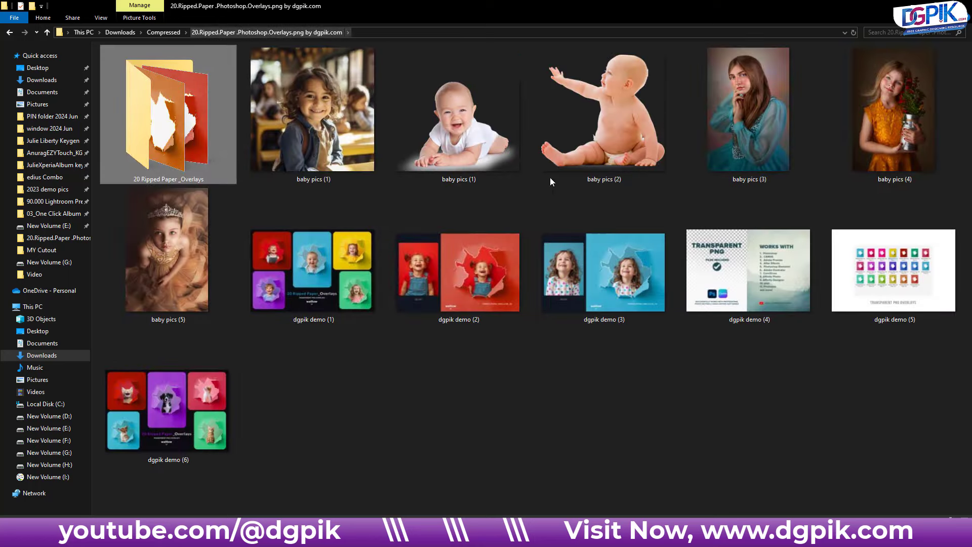
left_click_drag(320, 327, 922, 244)
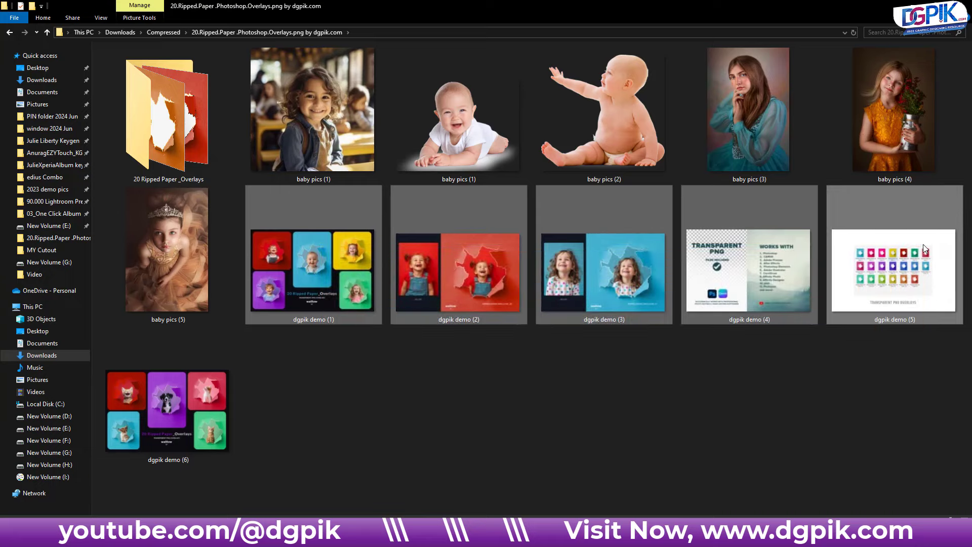
left_click(674, 455)
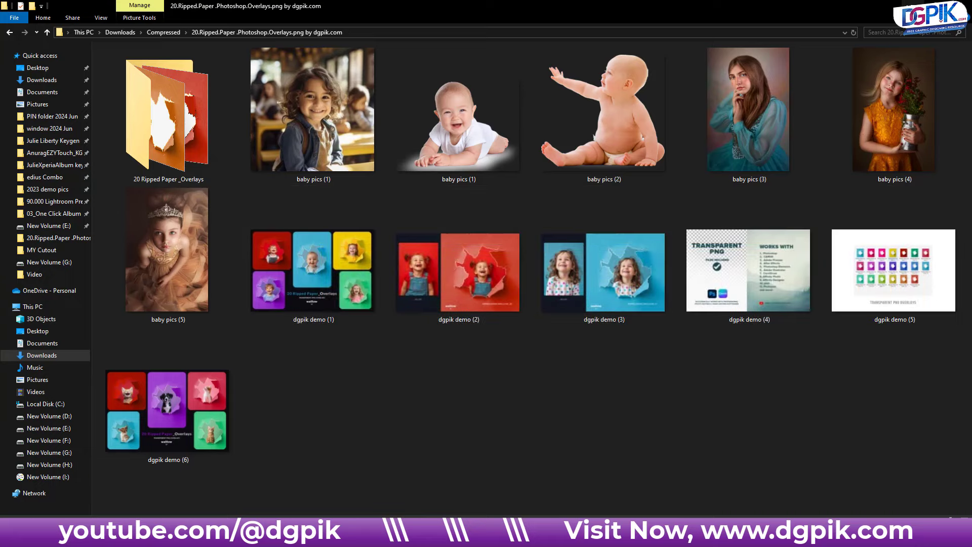
left_click(913, 4)
right_click(667, 96)
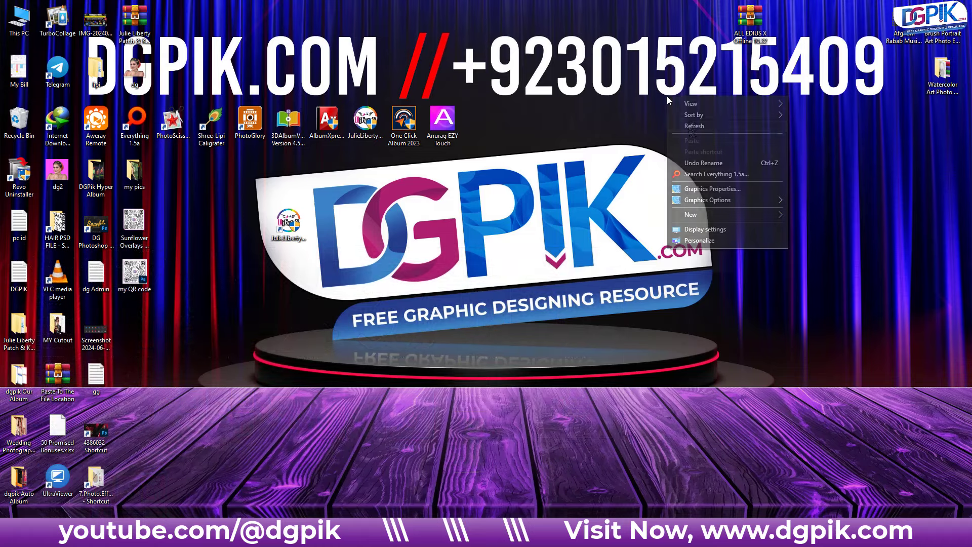
left_click(689, 126)
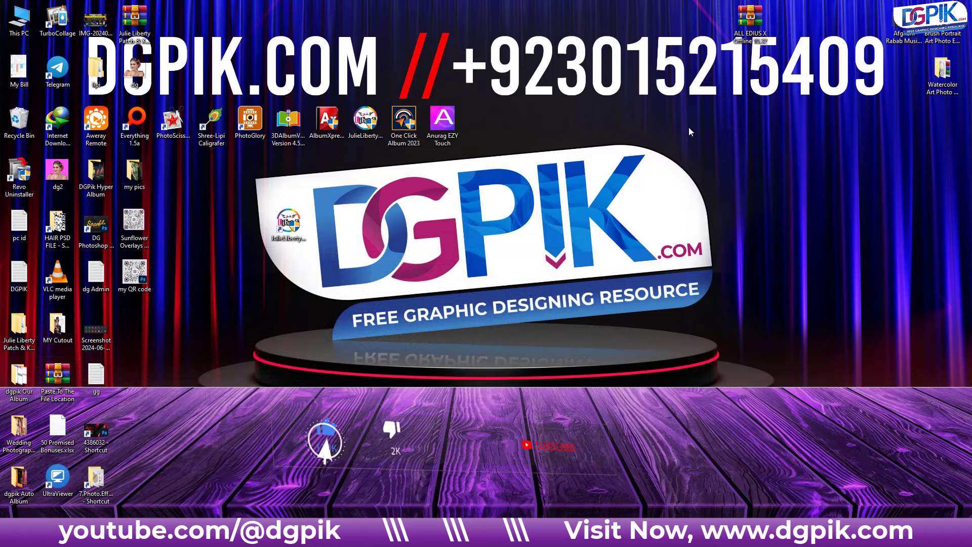